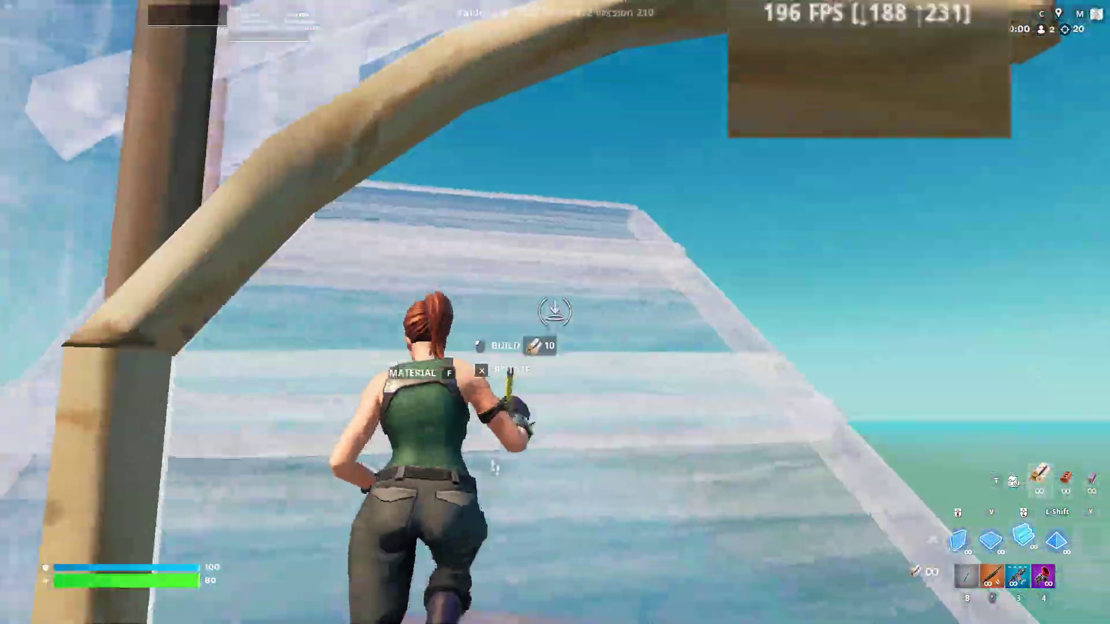
Finish the wall edit, place builds, then switch to the shotgun and eliminate the opponent.
key("e")
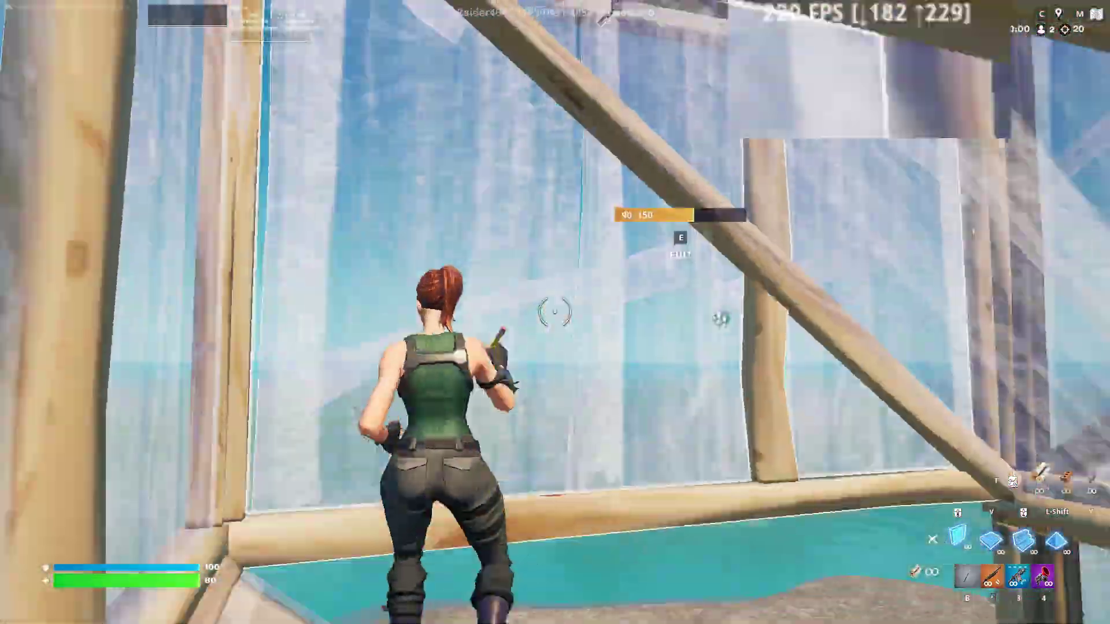
key("v")
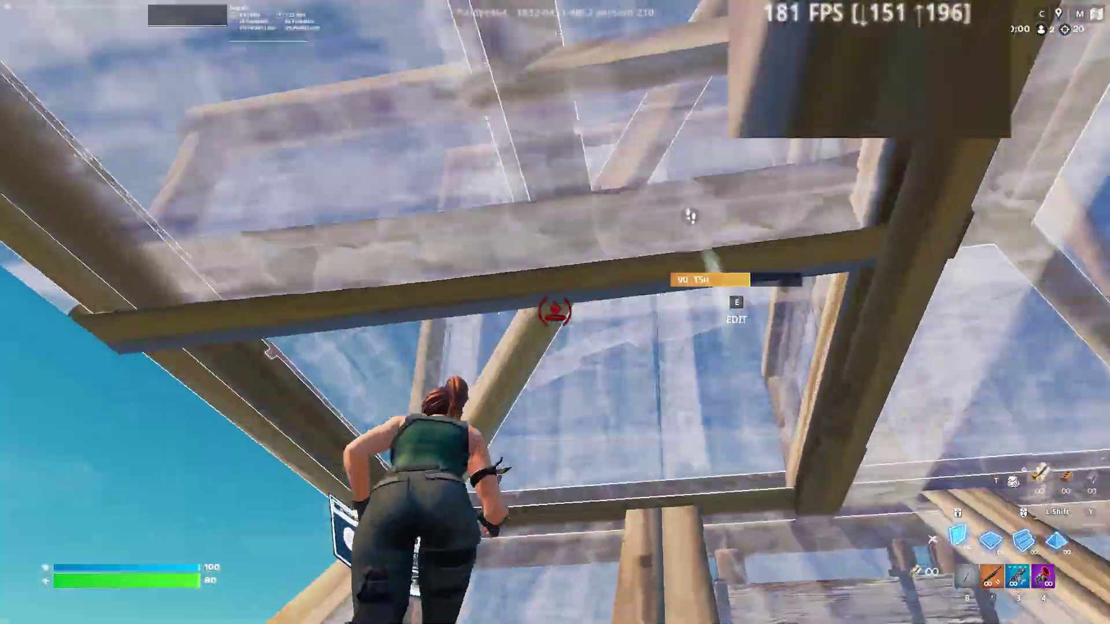
key("2")
left_click(556, 312)
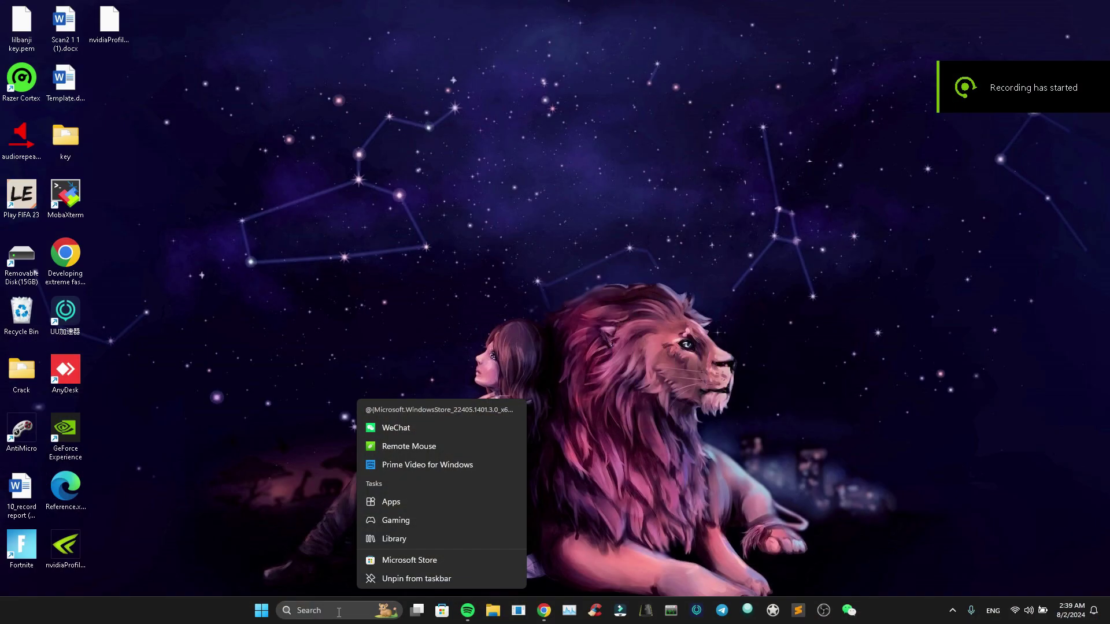
Check restore-point protection (Off for C:, D:, F:) via 'res' search, close it, and right-click the desktop.
left_click(986, 504)
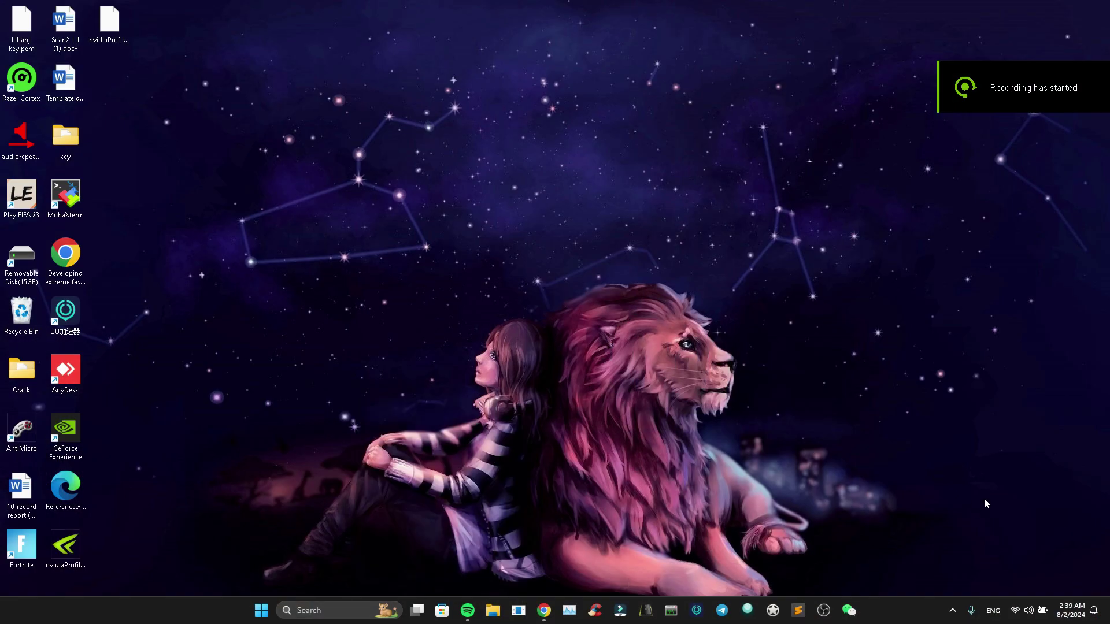
left_click(350, 607)
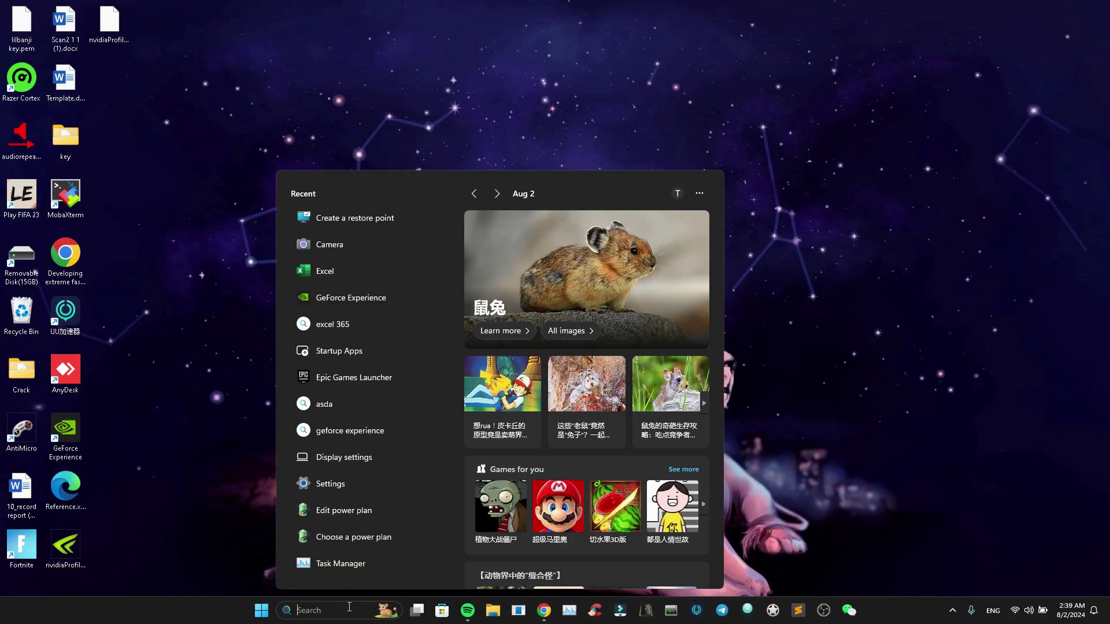
type("res")
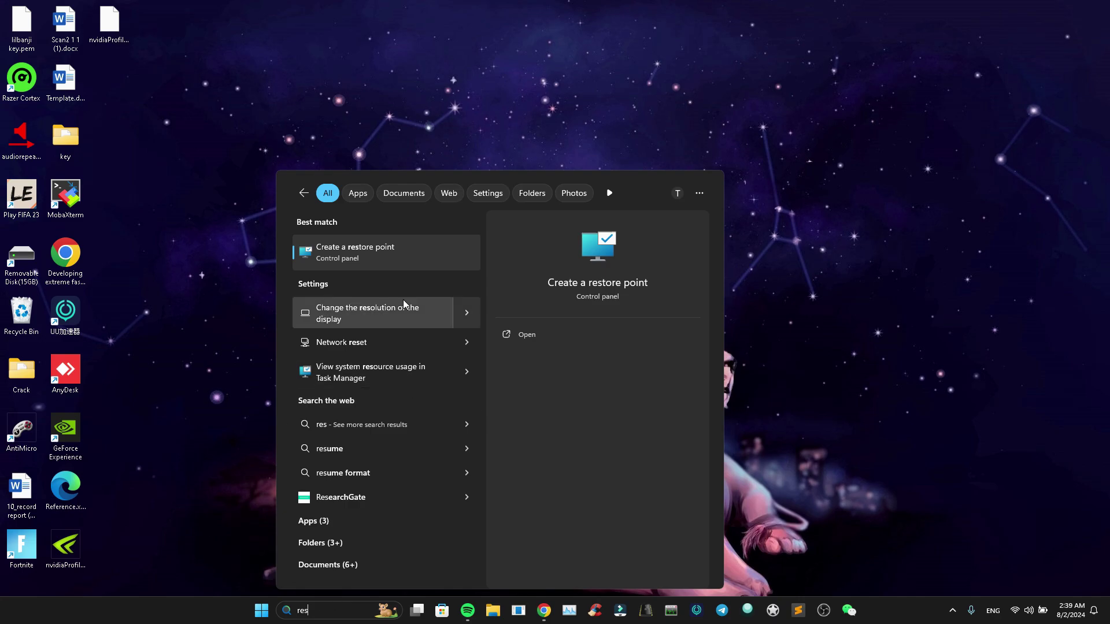
left_click(322, 260)
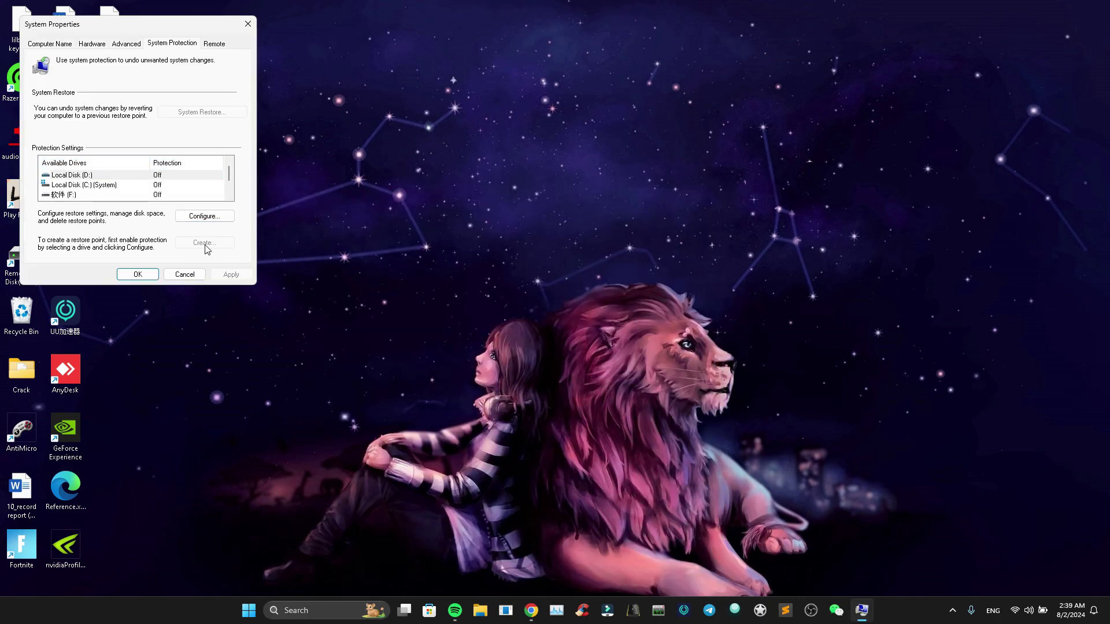
left_click(138, 274)
right_click(735, 273)
Launch NVIDIA Control Panel from the desktop menu and go to Adjust image settings with preview.
left_click(770, 437)
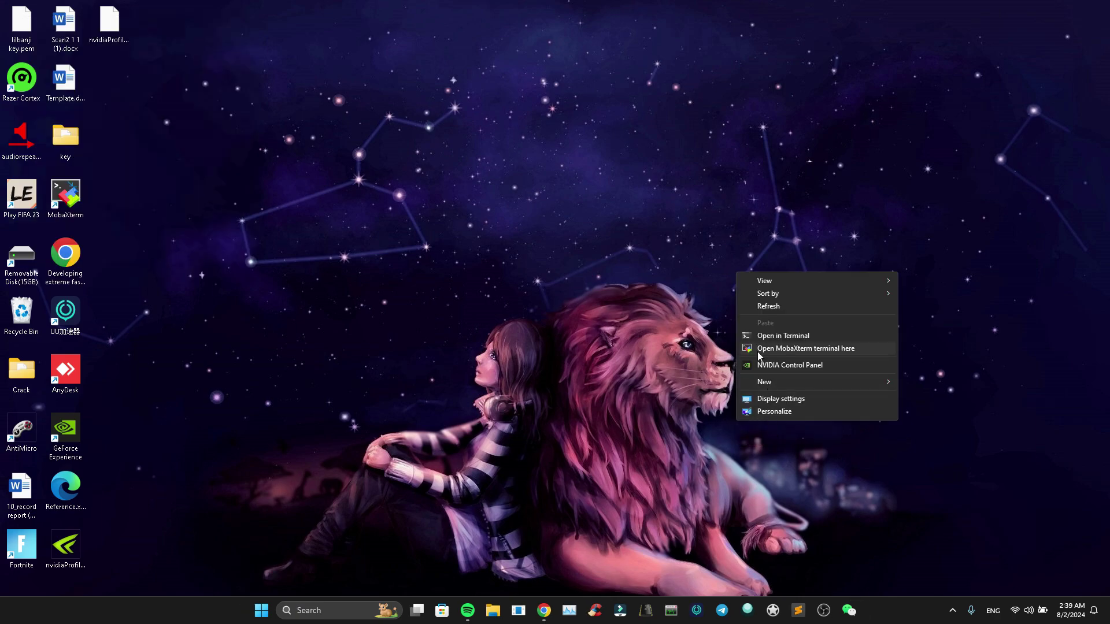
left_click(754, 368)
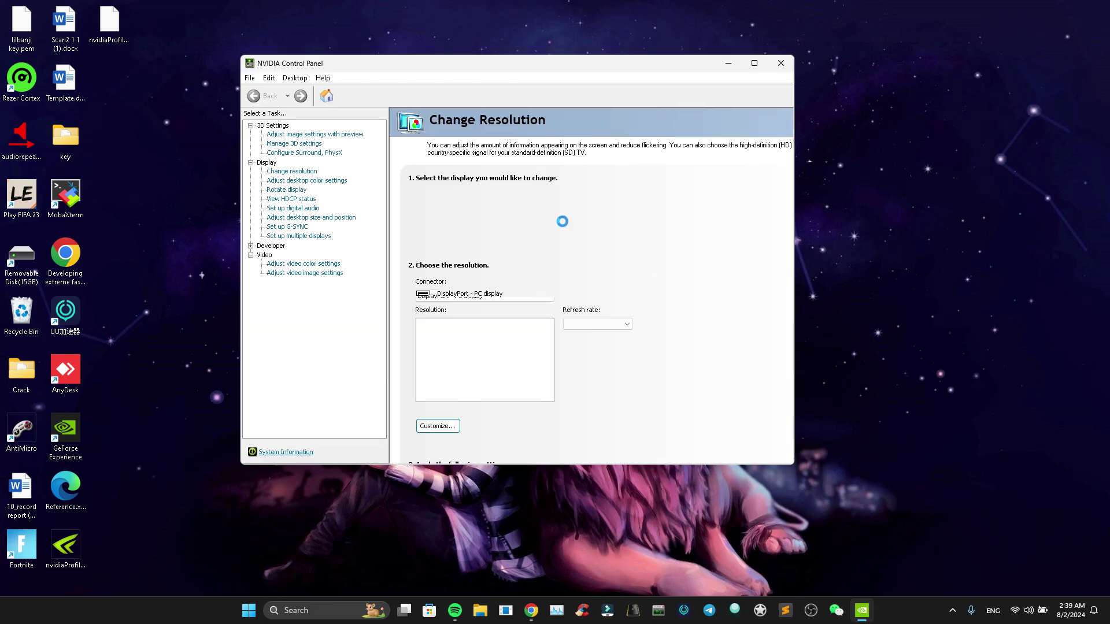
left_click(305, 144)
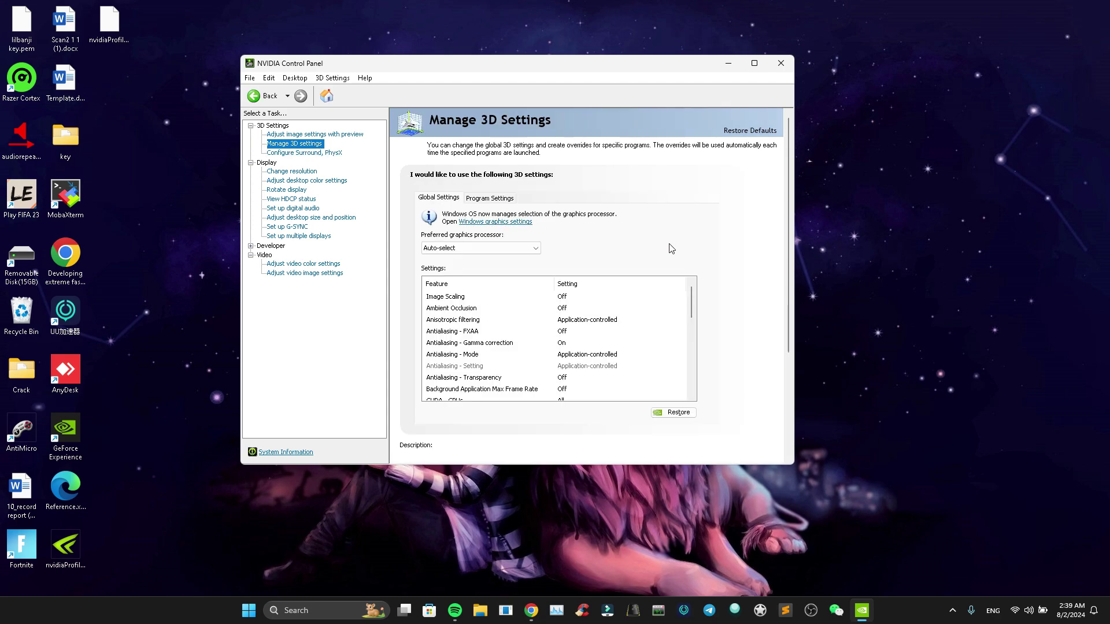
scroll(670, 248, "down", 2)
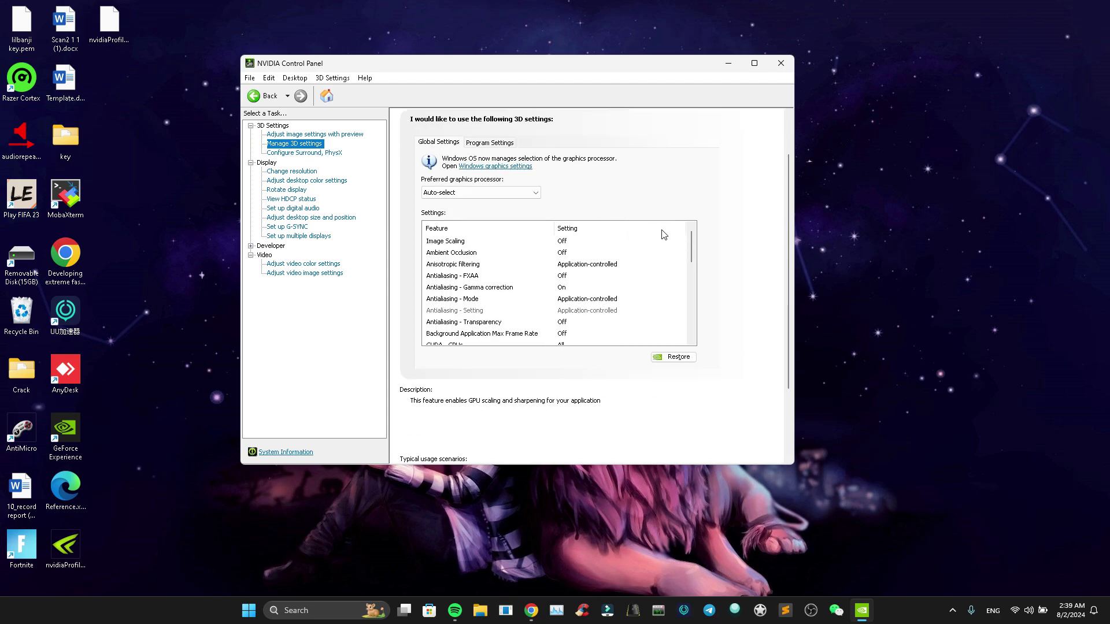
scroll(665, 234, "up", 2)
left_click(333, 136)
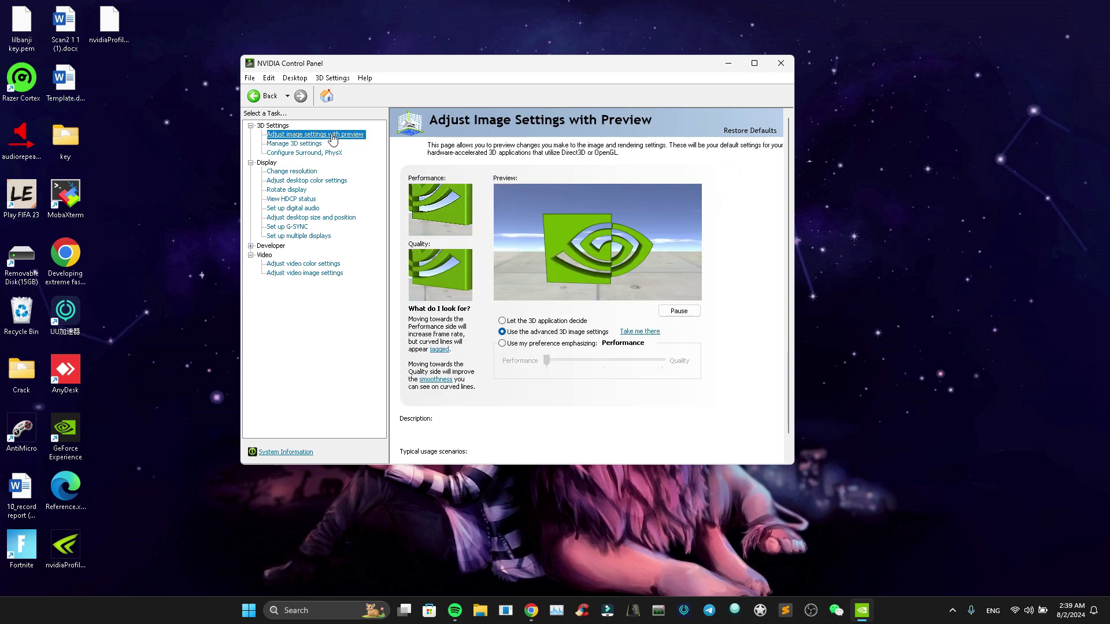
Set image quality to 'Use my preference emphasizing' Performance and view the global 3D settings.
left_click(517, 345)
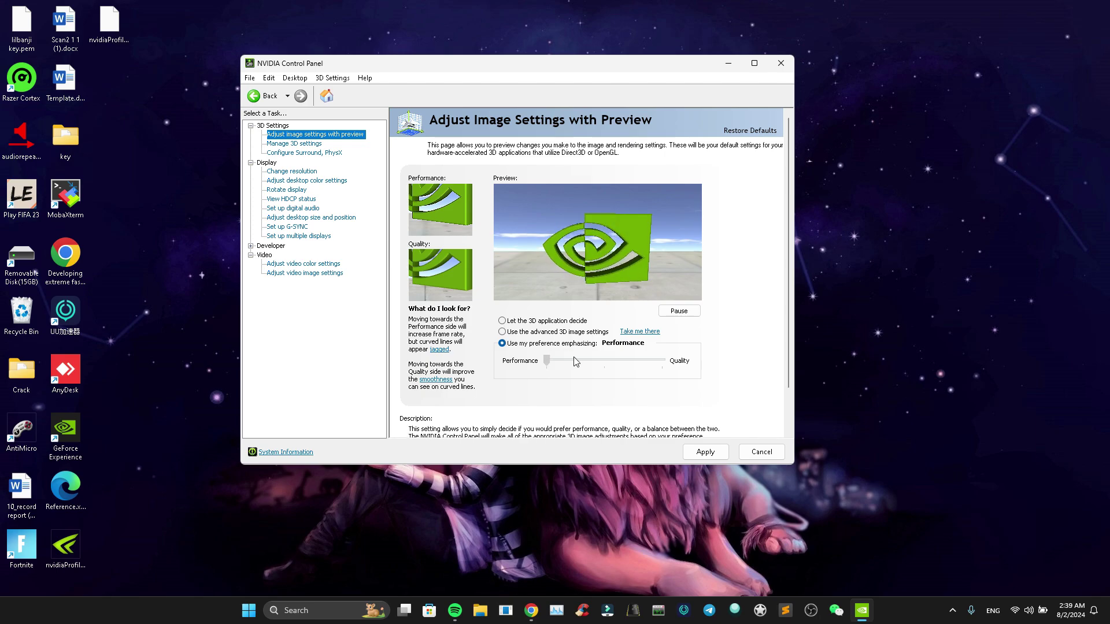
mouse_move(556, 361)
left_mouse_down()
mouse_move(603, 363)
mouse_move(547, 361)
left_mouse_up()
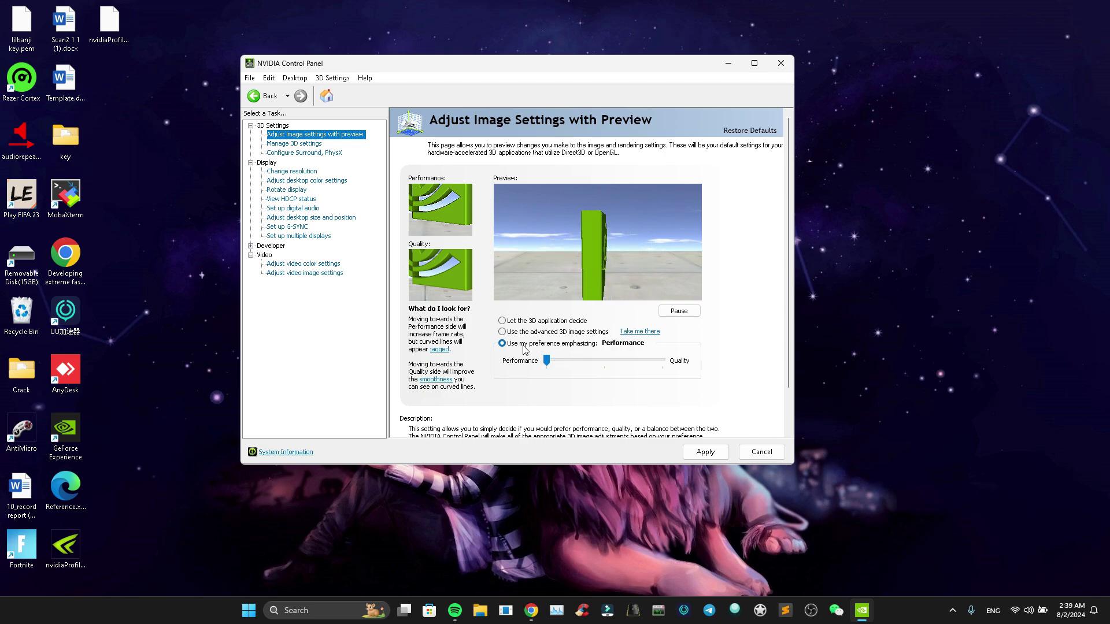
left_click(283, 144)
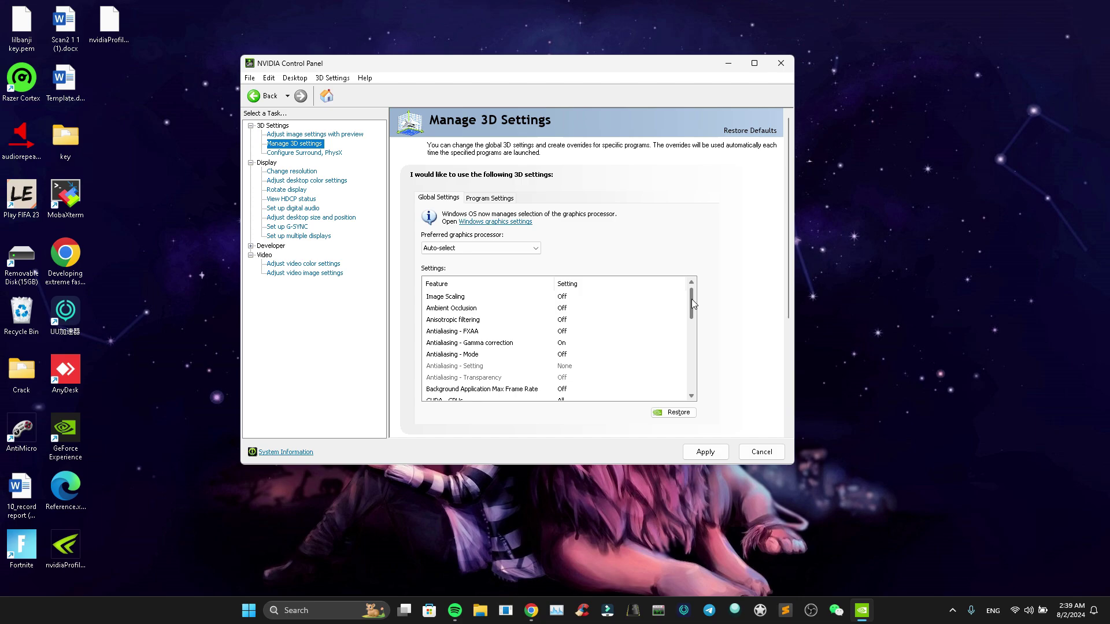
Review the mostly-Off Global Settings list and cancel the pending changes.
mouse_move(691, 300)
left_mouse_down()
mouse_move(682, 373)
mouse_move(701, 295)
left_mouse_up()
left_click(773, 453)
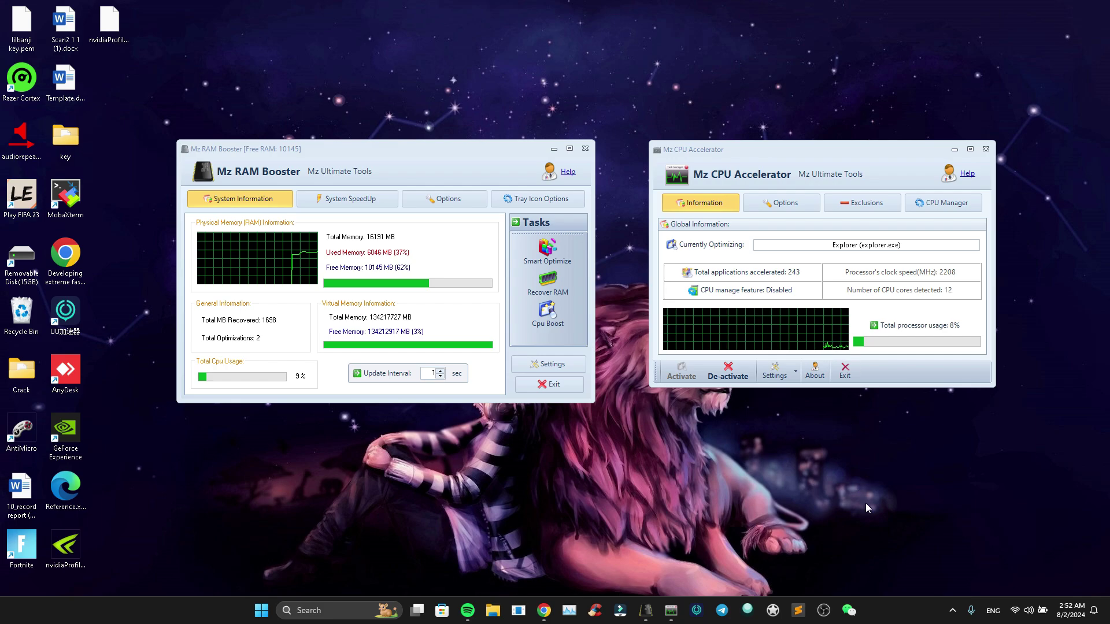
Quit Mz CPU Accelerator from its hidden tray icon.
left_click(953, 611)
left_click(986, 149)
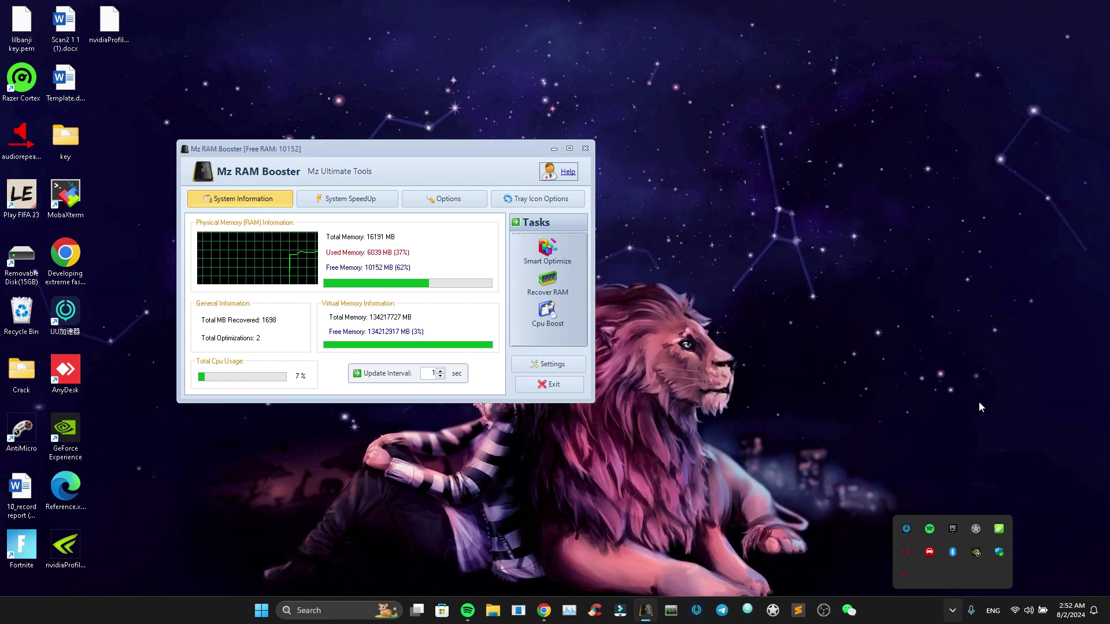
left_click(953, 610)
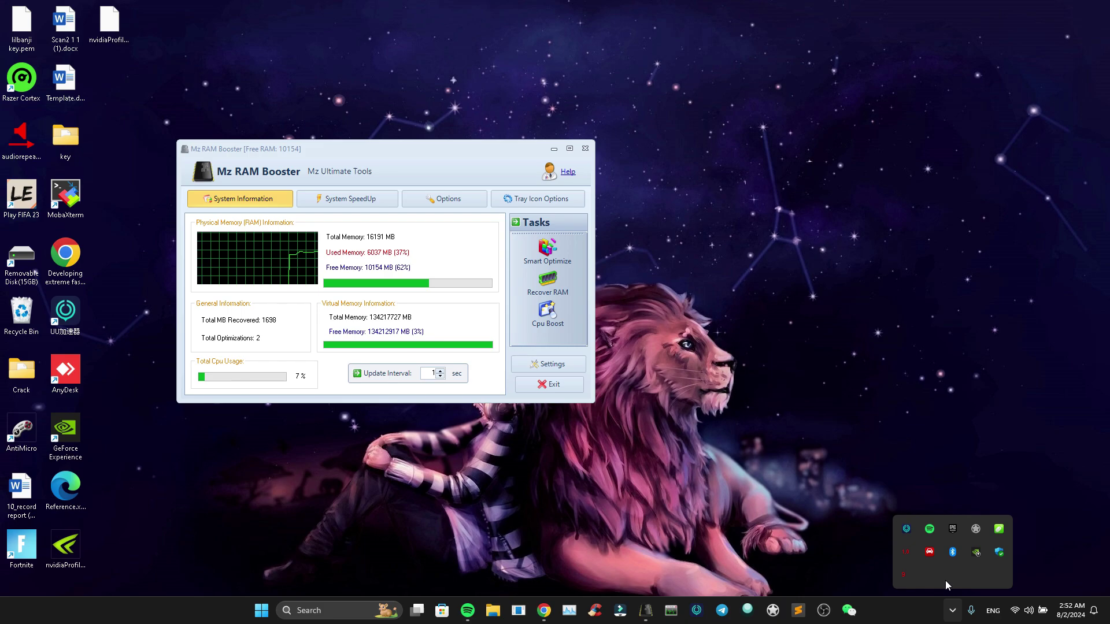
right_click(901, 574)
left_click(842, 566)
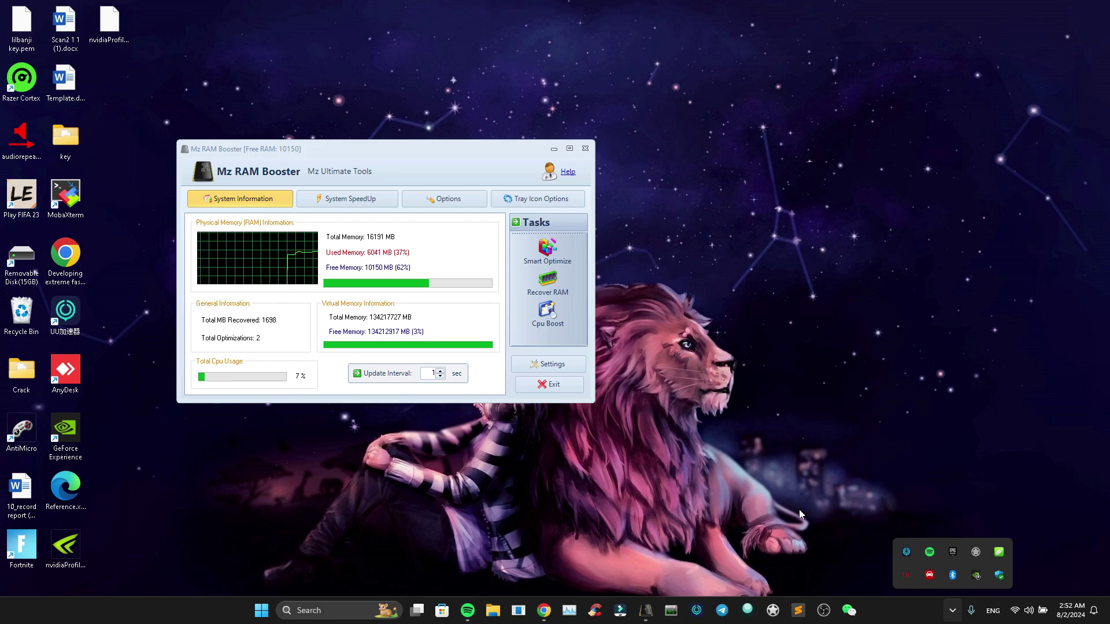
Reopen Mz CPU Accelerator, activate it, browse Options, Exclusions and CPU Manager, then close it.
mouse_move(651, 610)
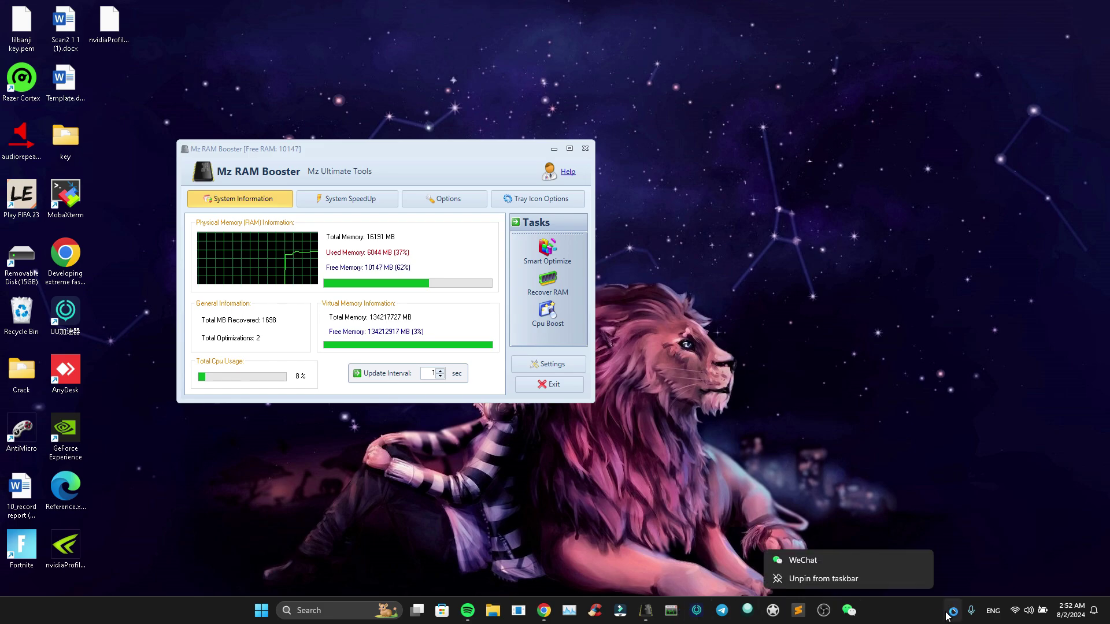
left_click(955, 612)
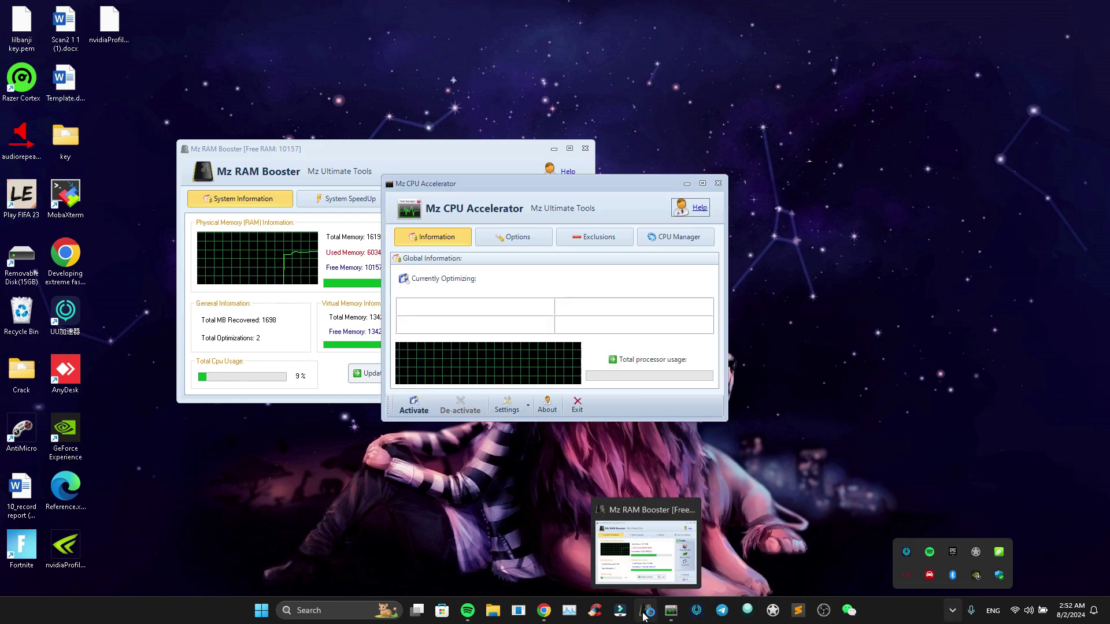
left_click(413, 409)
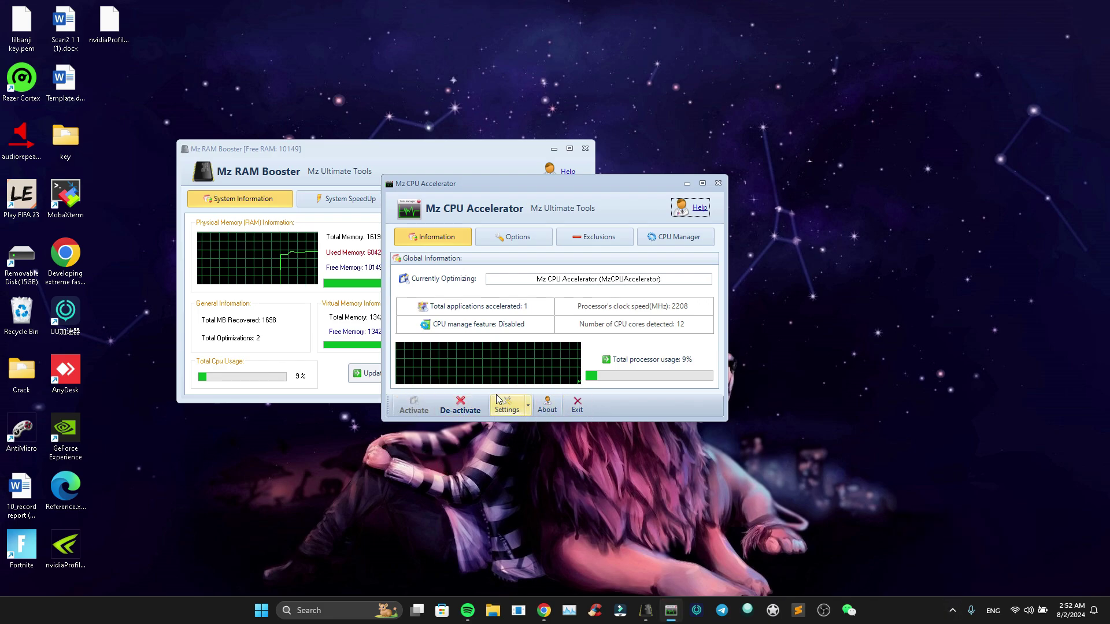
left_click(512, 240)
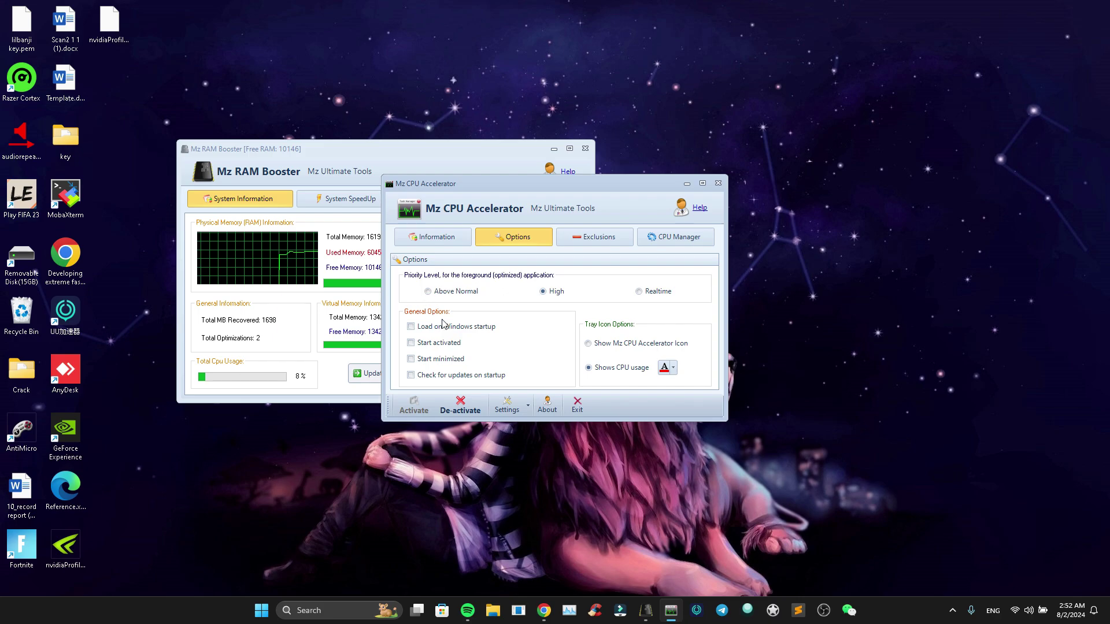
left_click(592, 238)
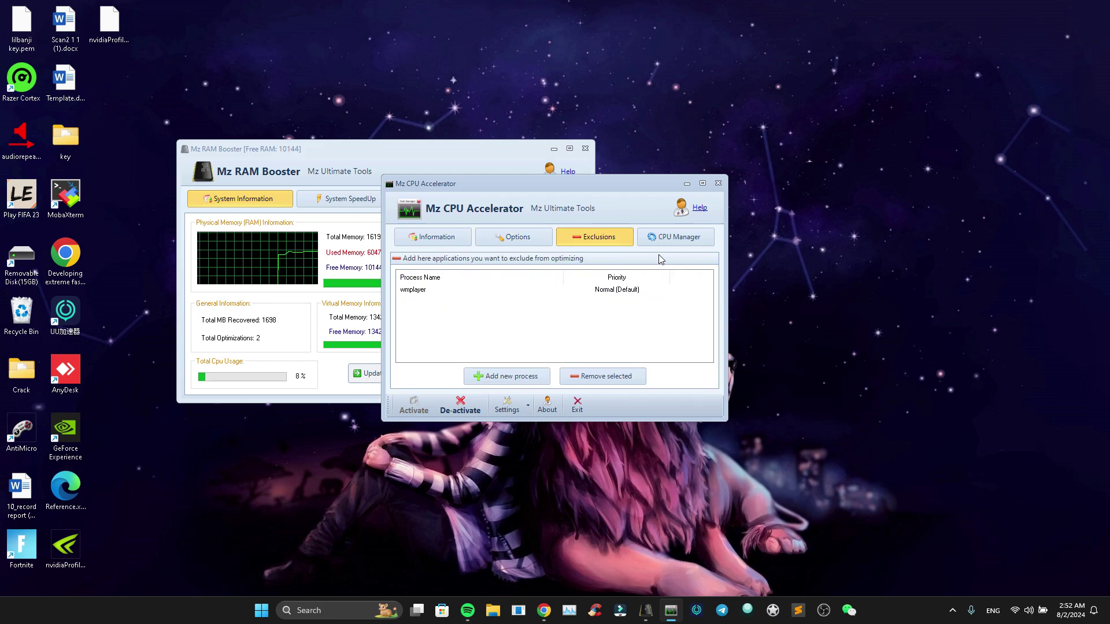
left_click(665, 238)
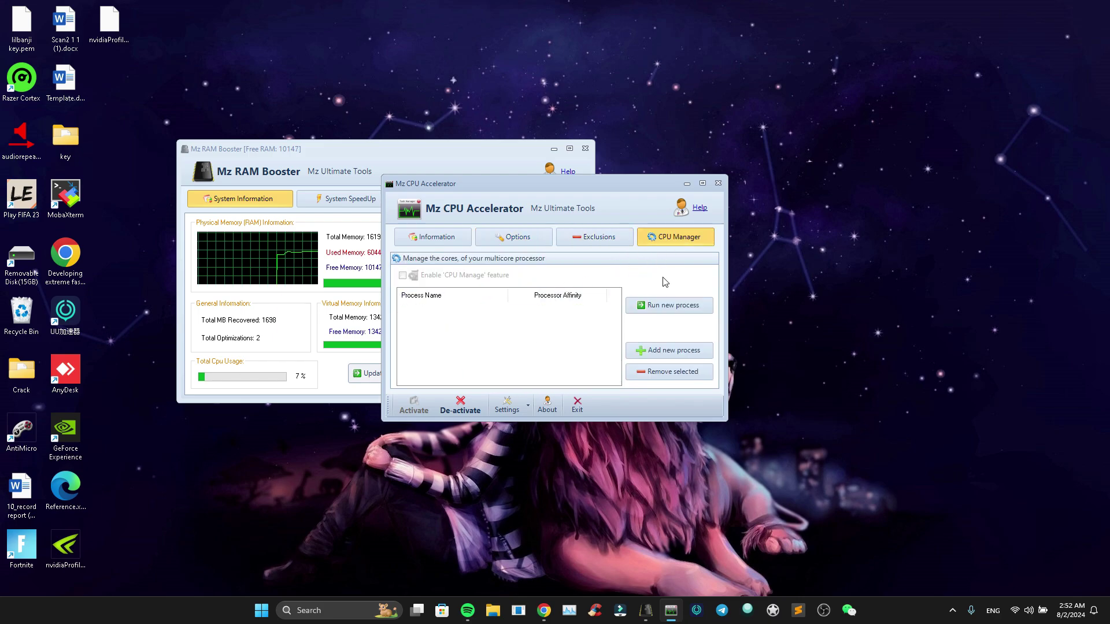
left_click(718, 183)
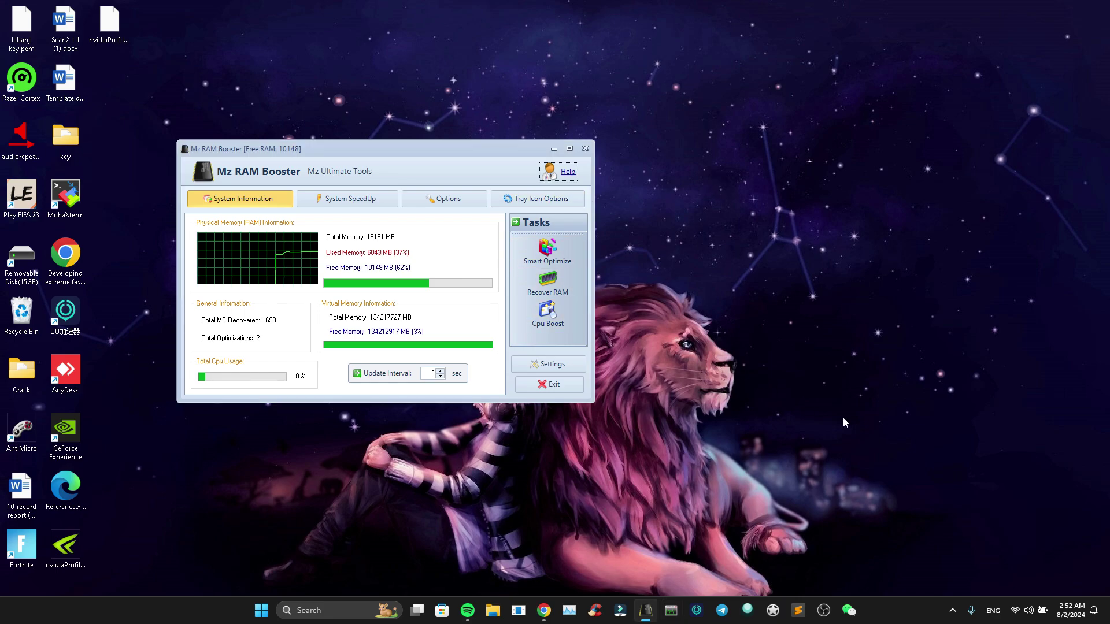
Close the Mz RAM Booster window, reopen Mz CPU Accelerator, and quit RAM Booster from the tray.
left_click(586, 149)
left_click(953, 612)
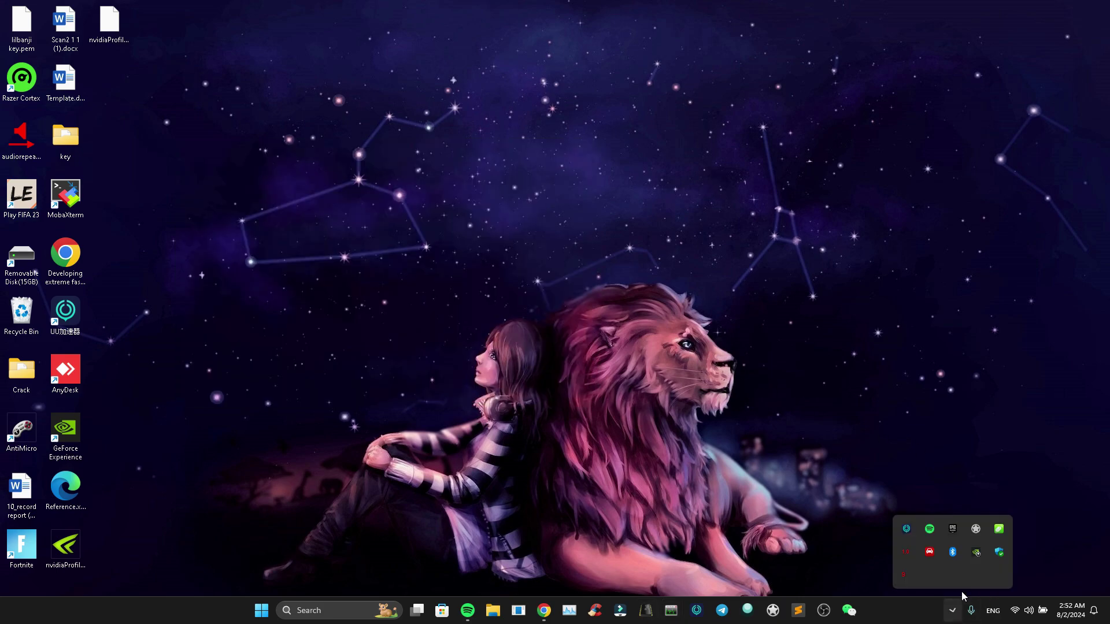
left_click(902, 574)
right_click(905, 552)
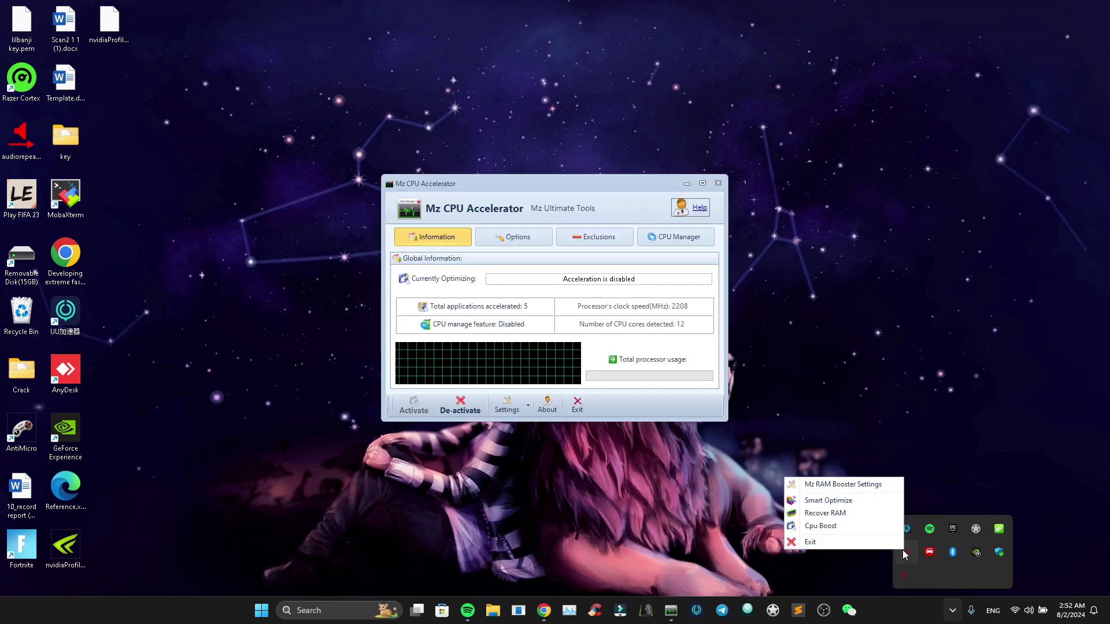
left_click(843, 541)
Move the CPU Accelerator window to the right and restart Mz RAM Booster from the taskbar.
left_click_drag(615, 181, 936, 188)
right_click(647, 611)
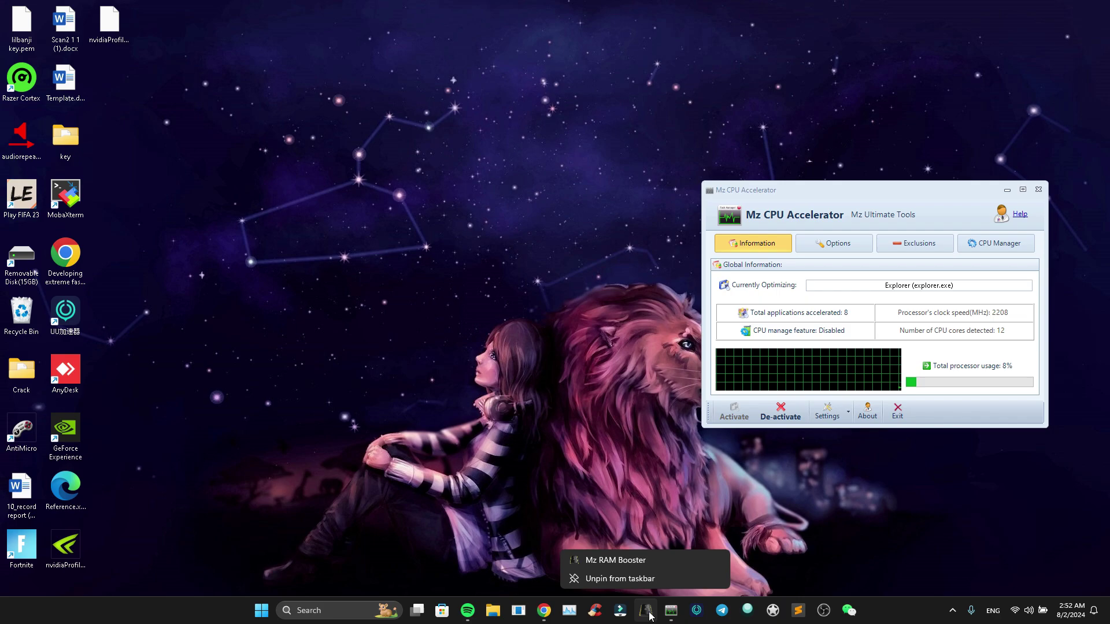
left_click(648, 612)
left_click(953, 611)
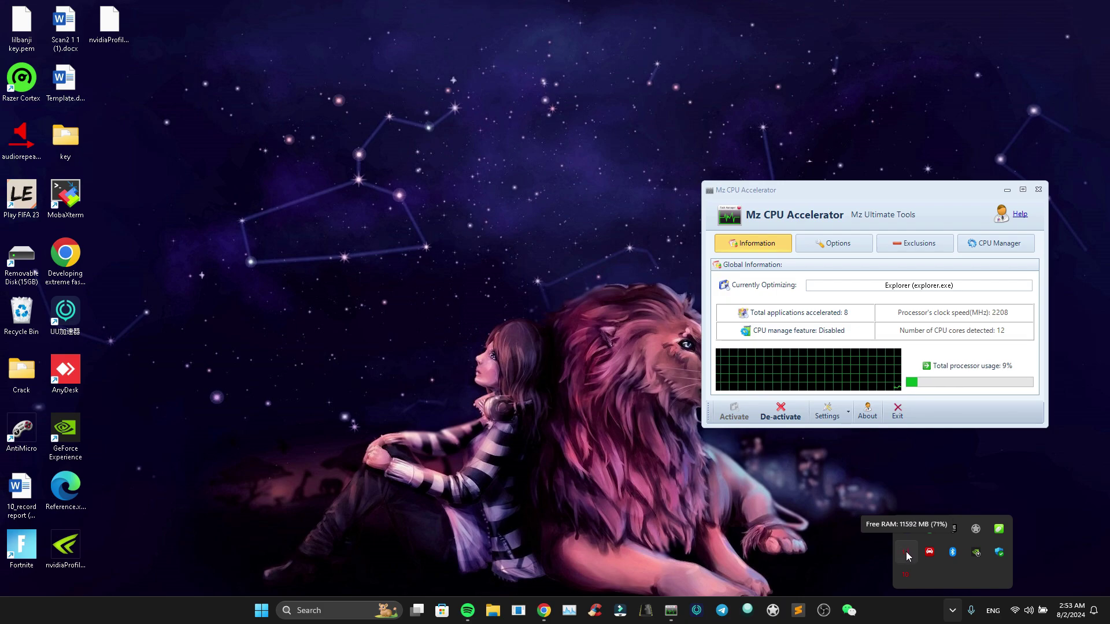
Open Mz RAM Booster on the left, browse System SpeedUp, Options and Tray Icon Options, then return to System Information.
left_click(906, 557)
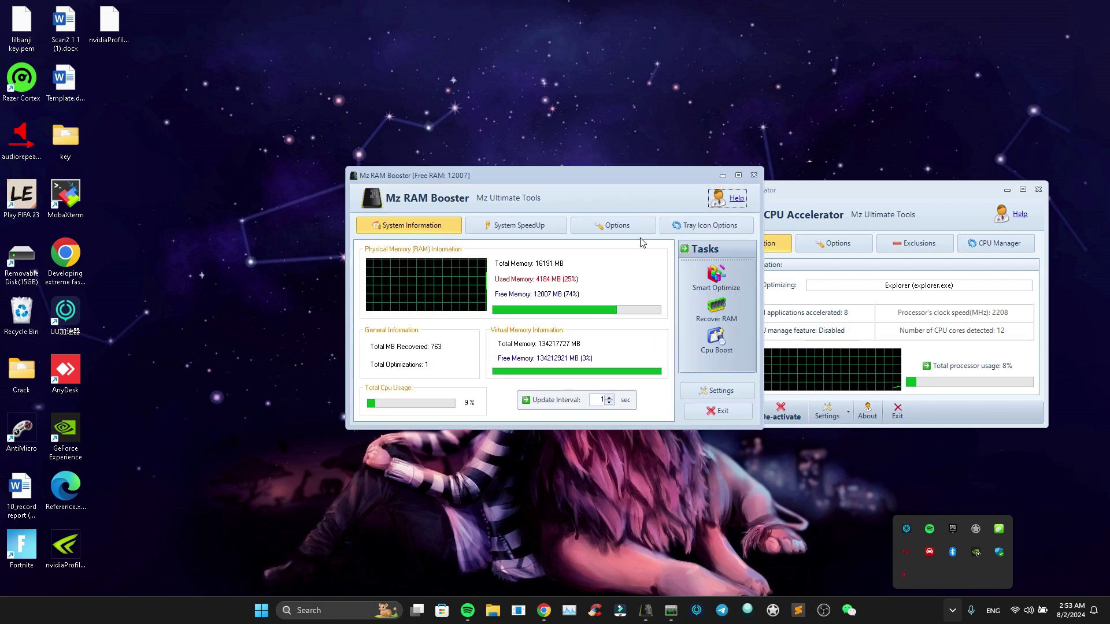
left_click_drag(659, 193, 522, 197)
left_click(671, 509)
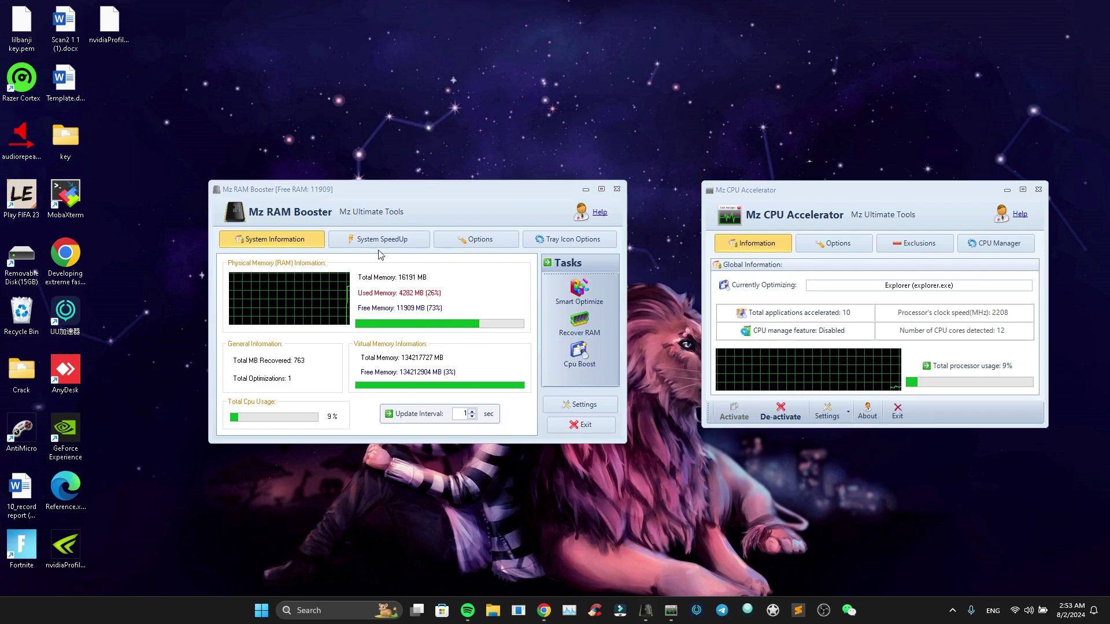
left_click(408, 245)
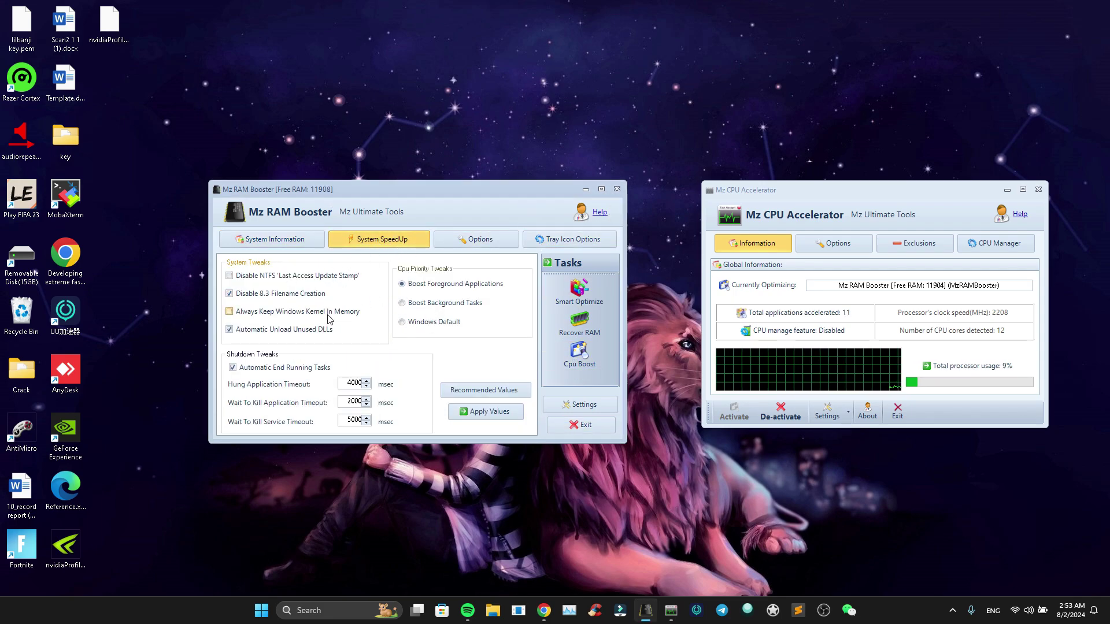
left_click(457, 242)
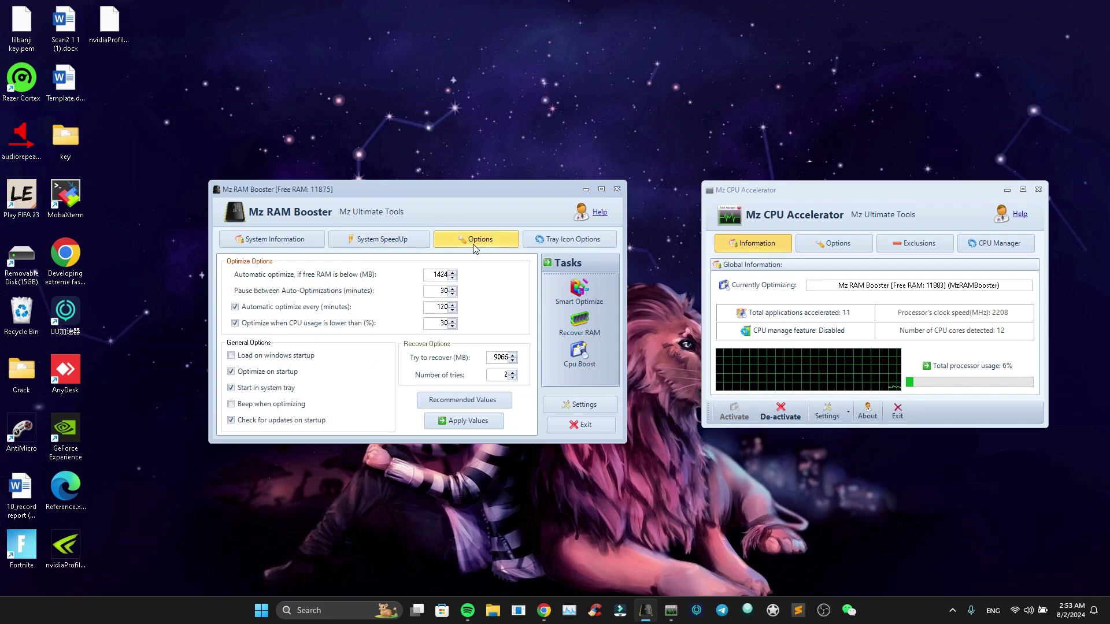
left_click(556, 241)
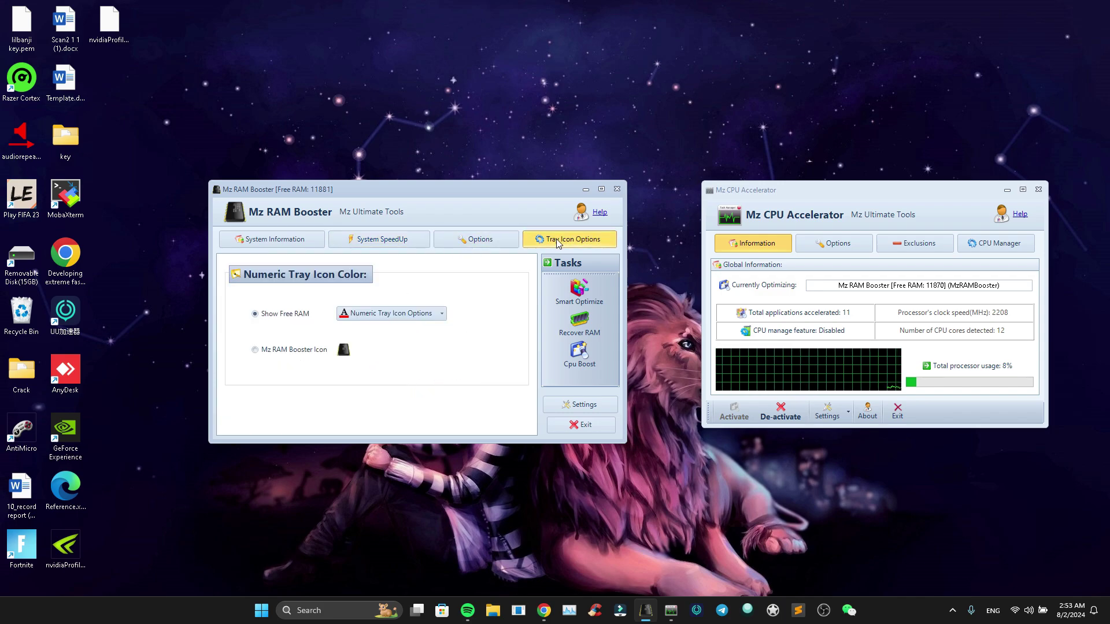
left_click(251, 239)
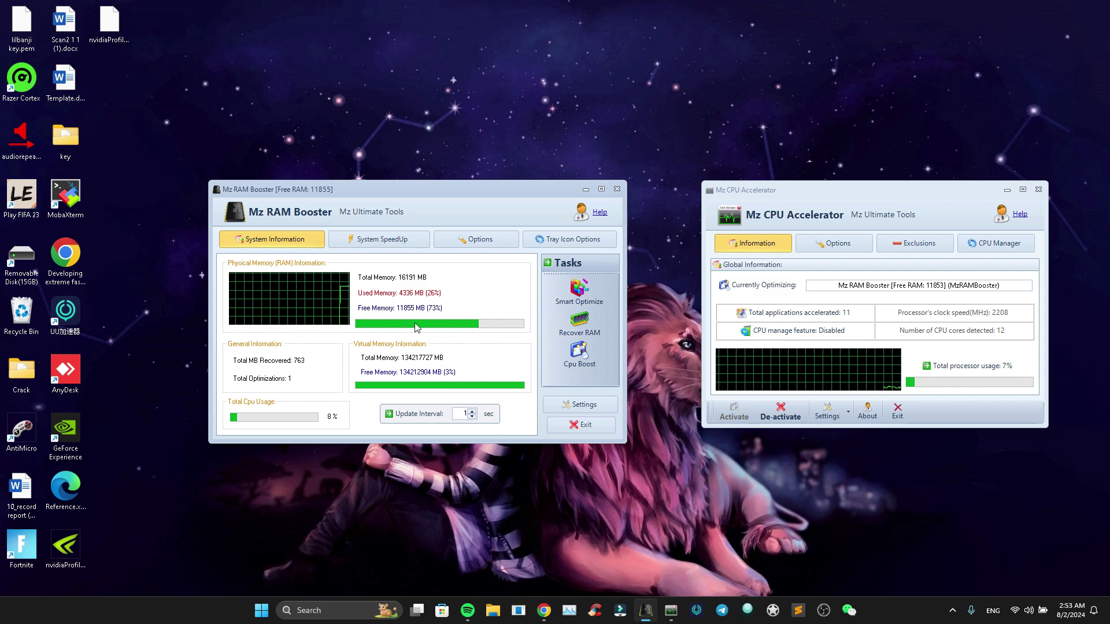
Run Smart Optimize and Recover RAM (888 MB over 3 optimizations), then begin a Windows search.
left_click(572, 301)
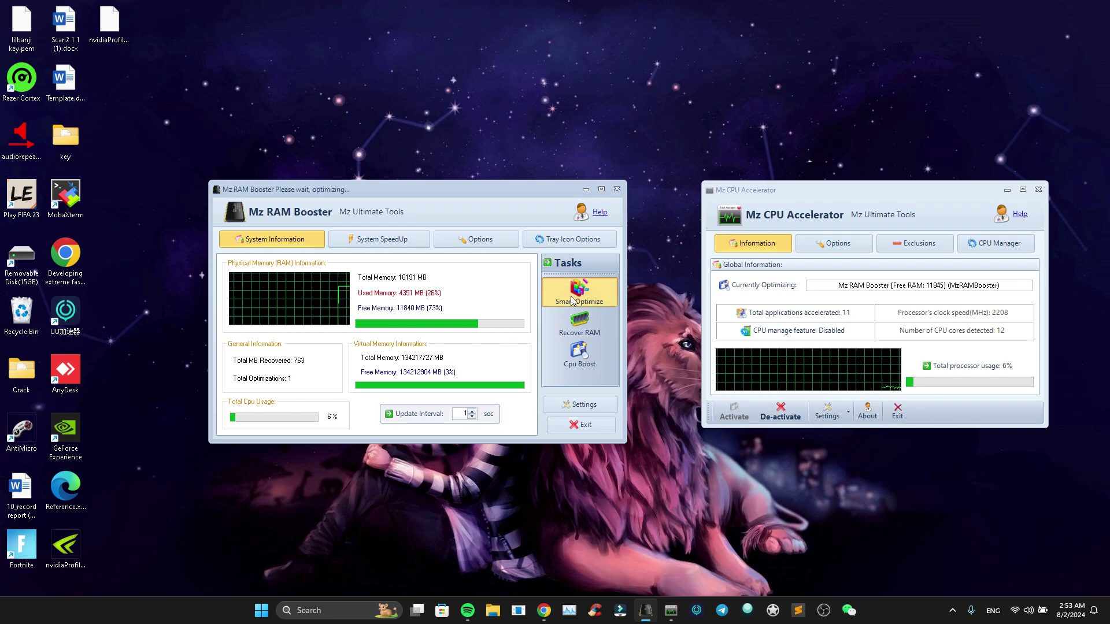
left_click(582, 329)
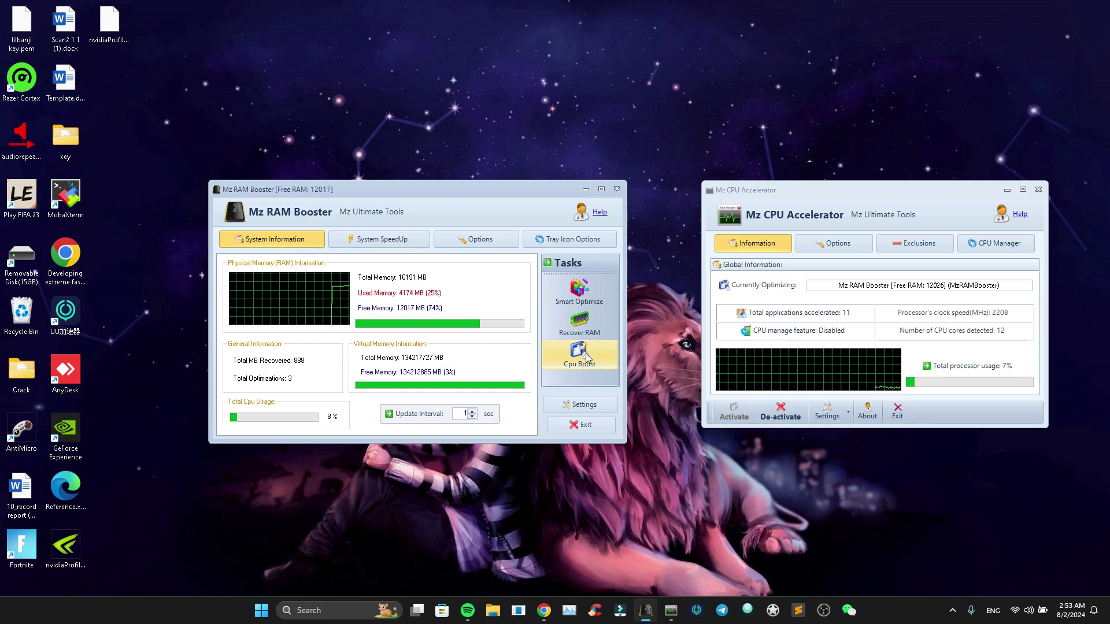
left_click(366, 613)
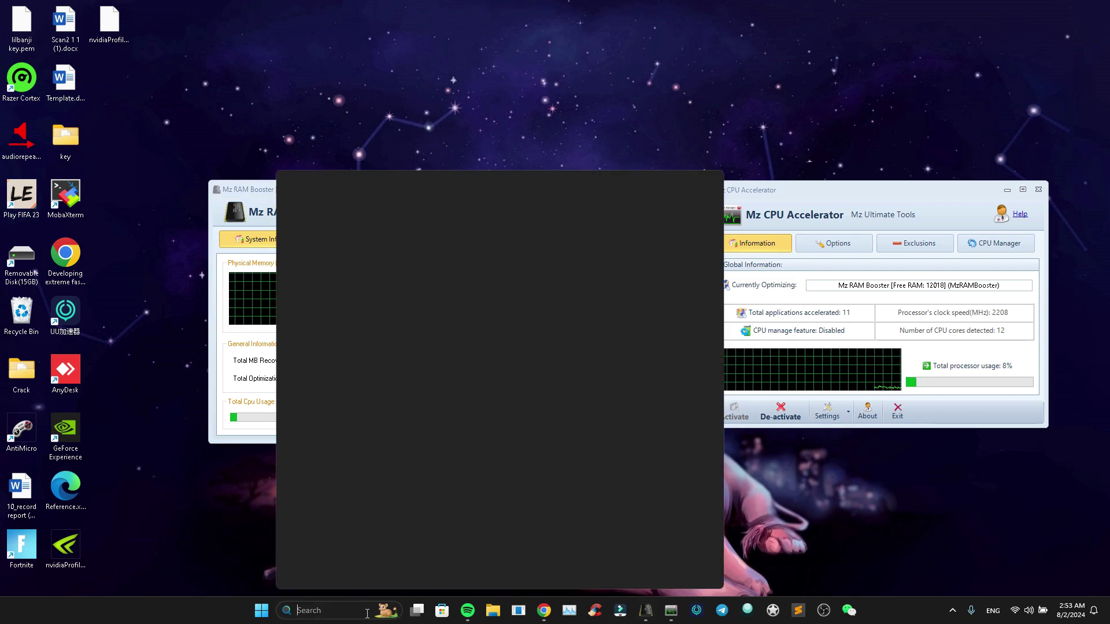
type("tras")
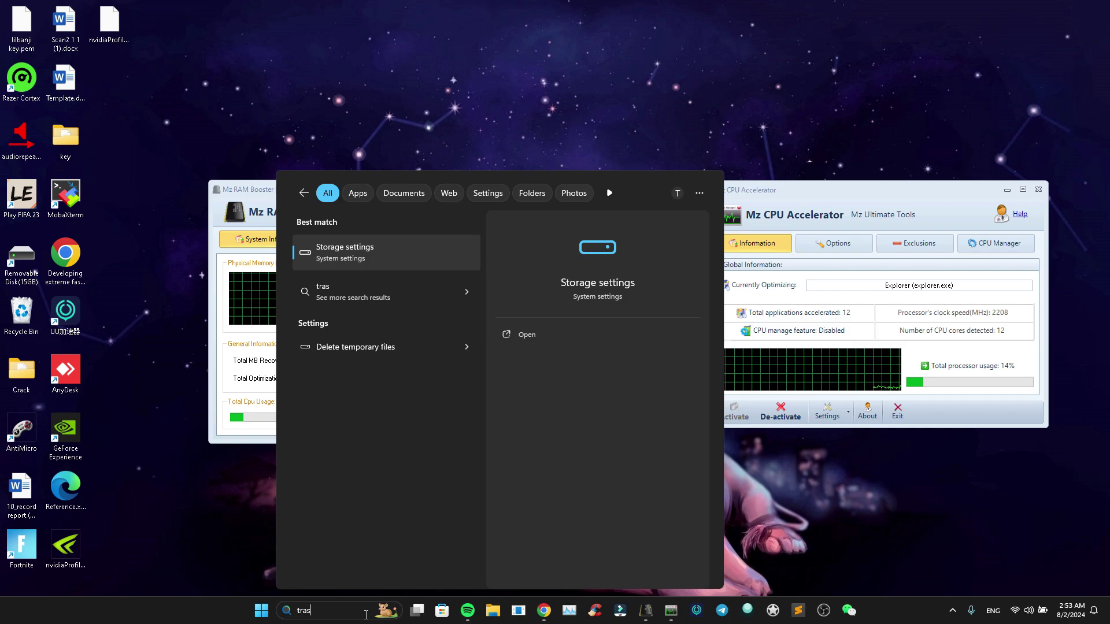
key("BackSpace")
key("BackSpace")
key("BackSpace")
key("BackSpace")
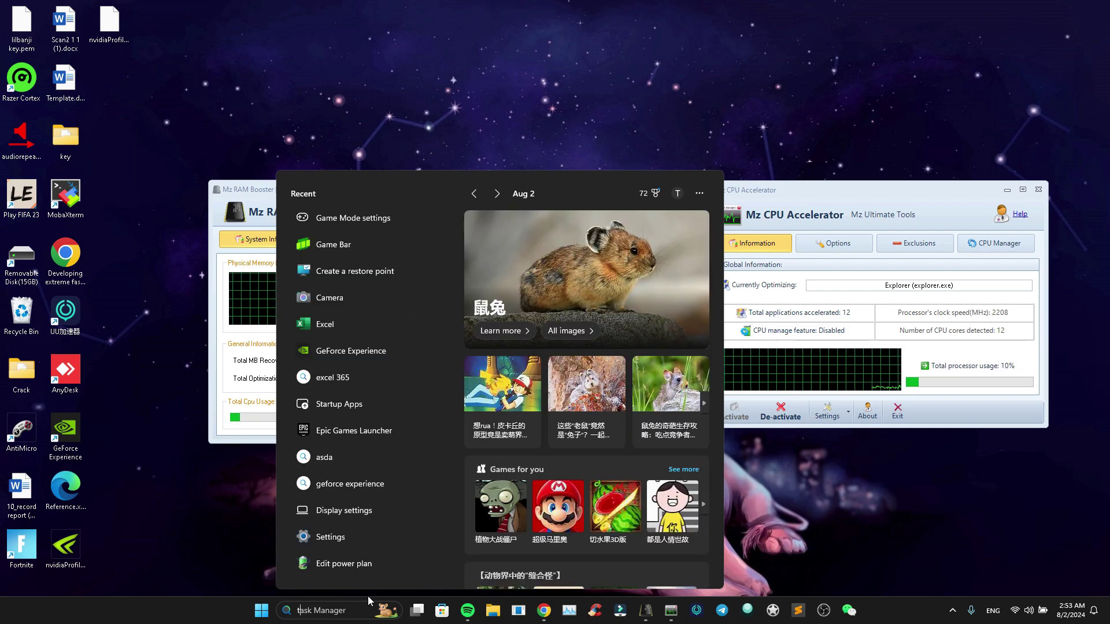
Search 'tas' and open Task Manager on its Performance tab.
type("task")
left_click(392, 258)
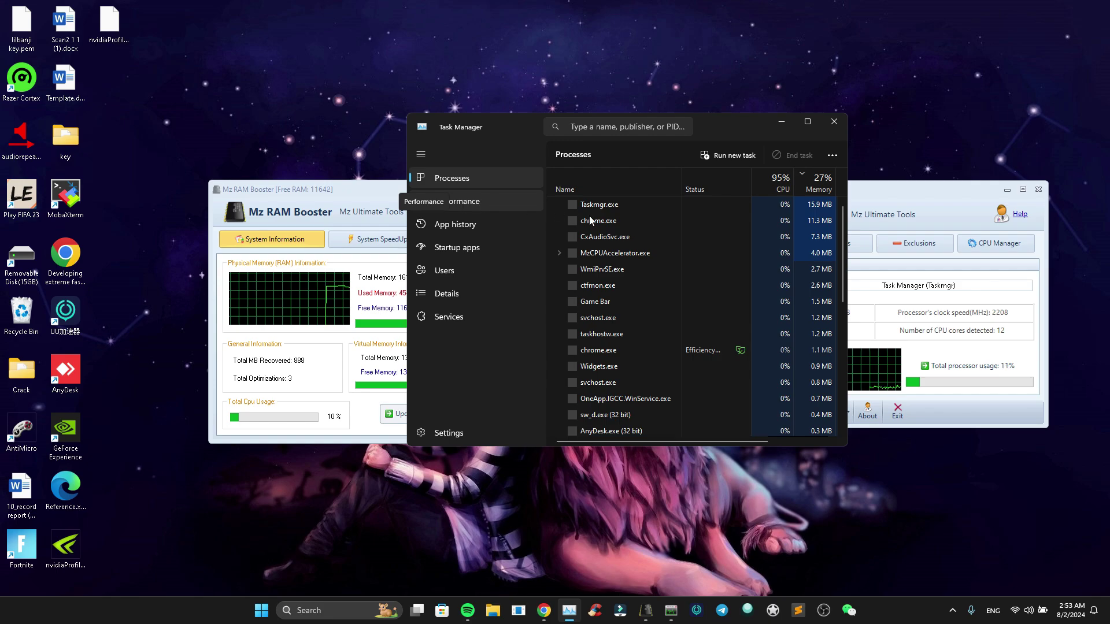
left_click(462, 202)
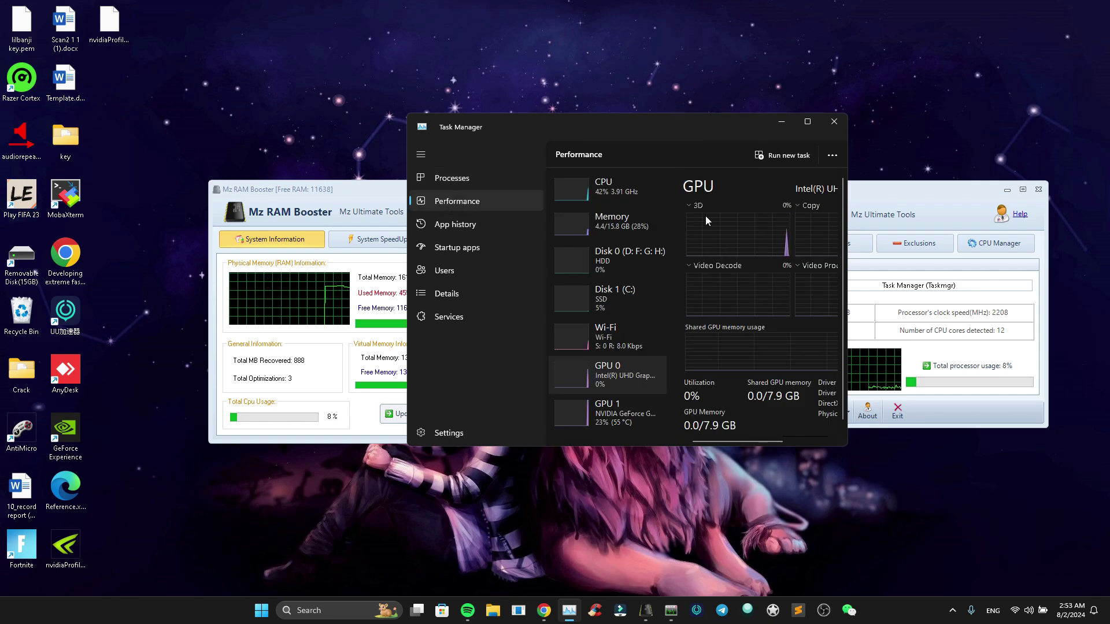
View the NVIDIA GeForce and Intel UHD Graphics usage maximized, ending on CPU utilization.
scroll(818, 257, "down", 1)
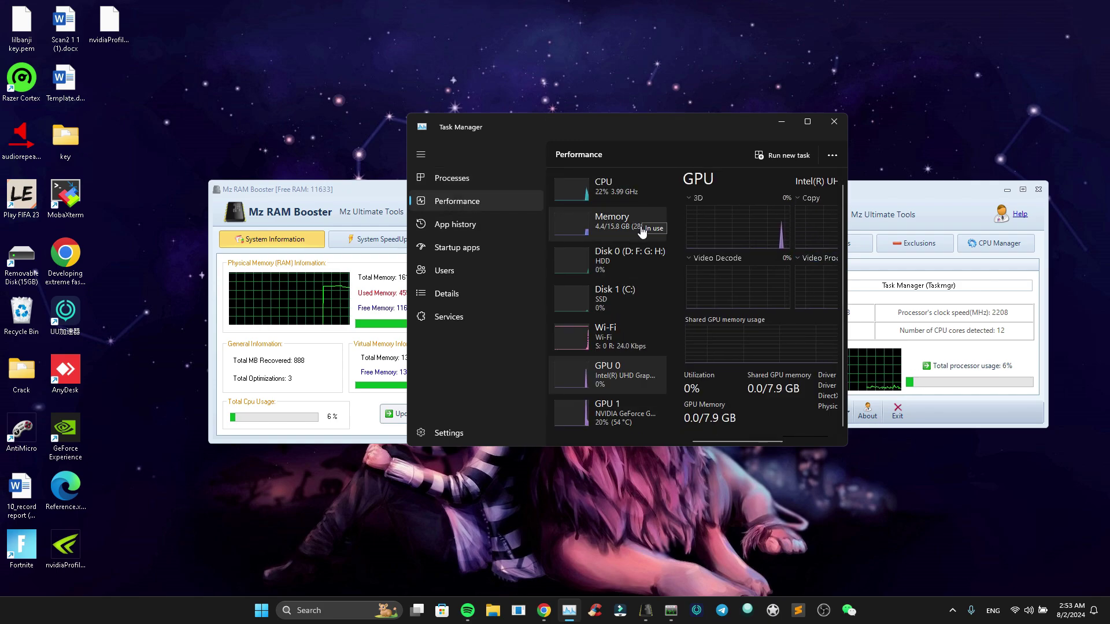
left_click(613, 412)
scroll(747, 352, "down", 2)
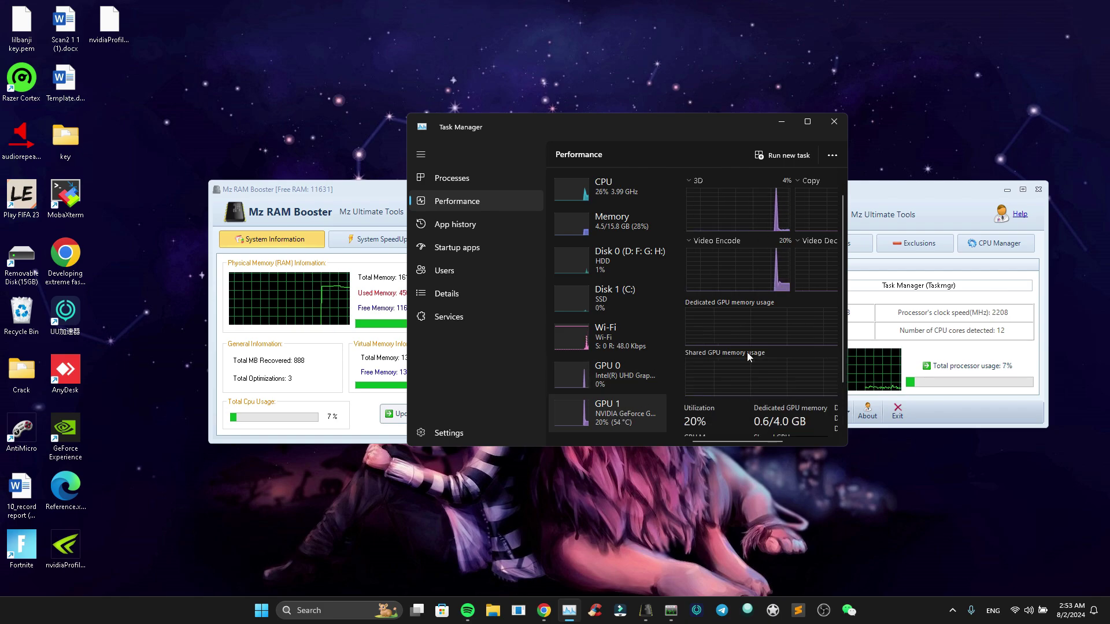
left_click(802, 128)
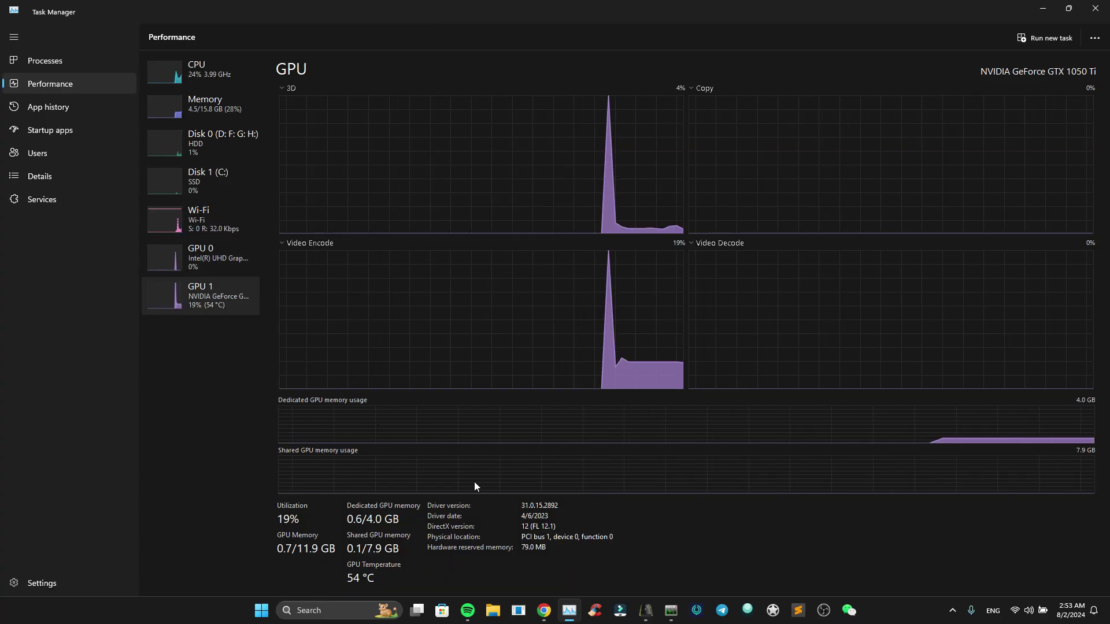
left_click(196, 258)
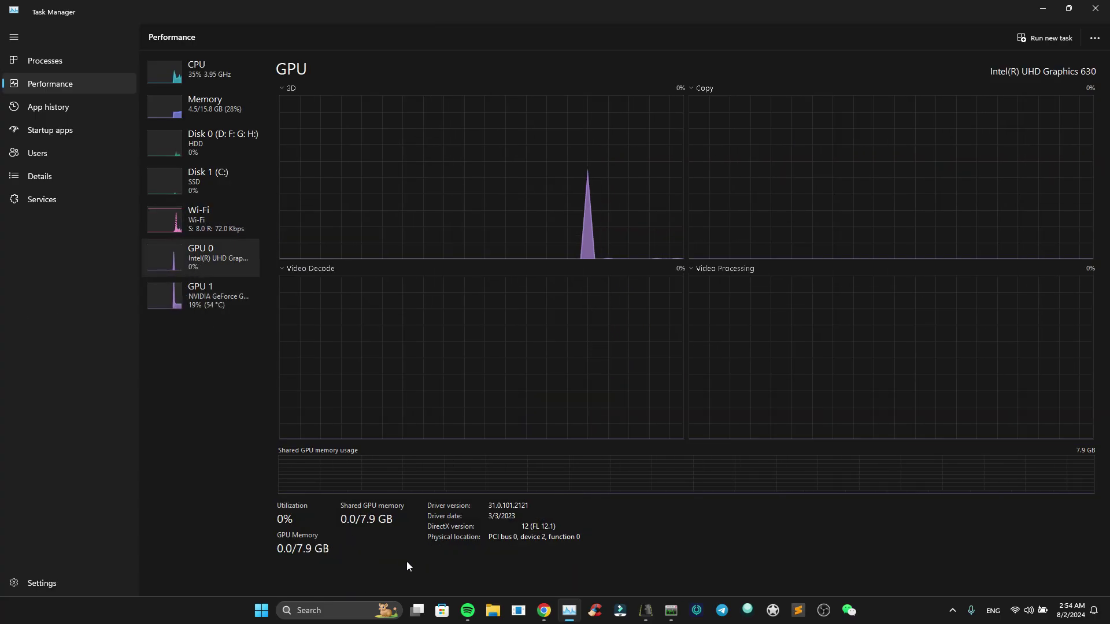
left_click(204, 72)
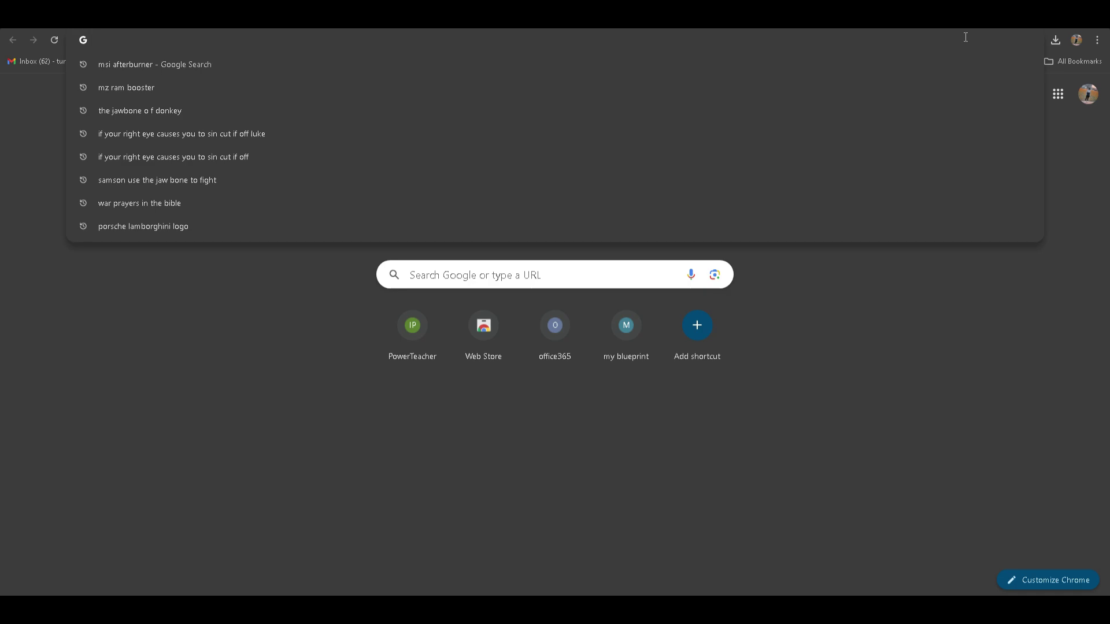
Load mztweak.com and show its Products list.
type("mztwea")
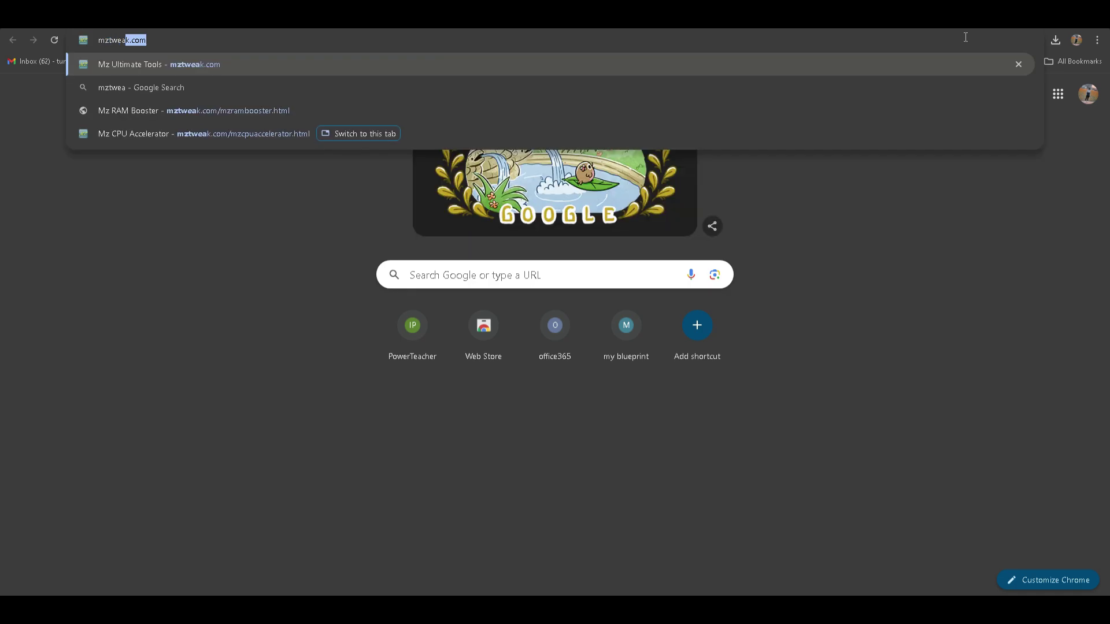
type("k.com")
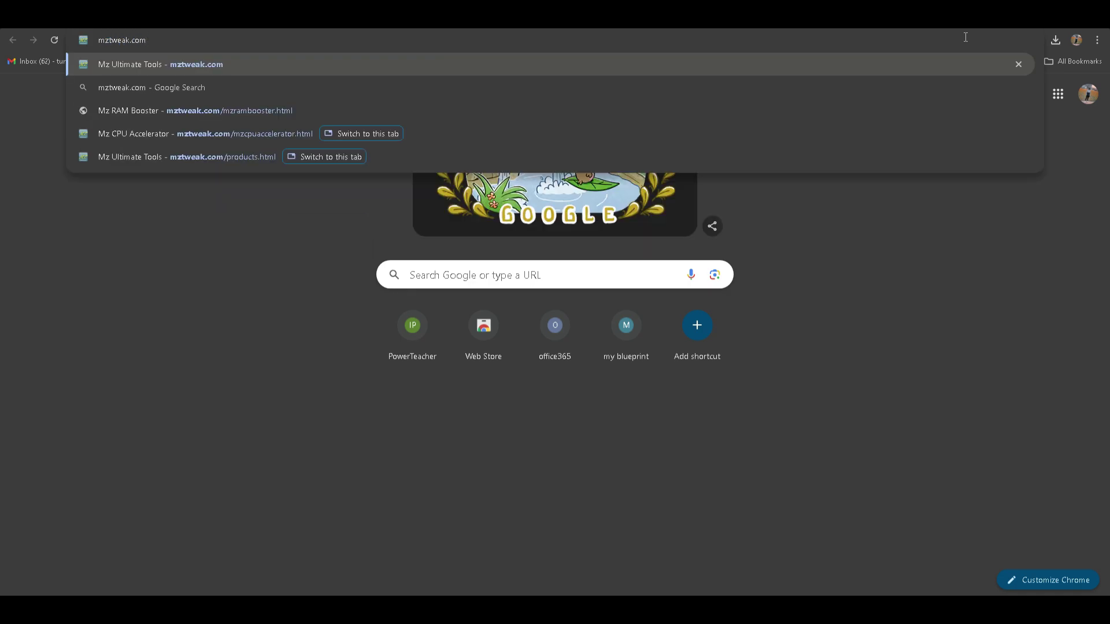
key("Return")
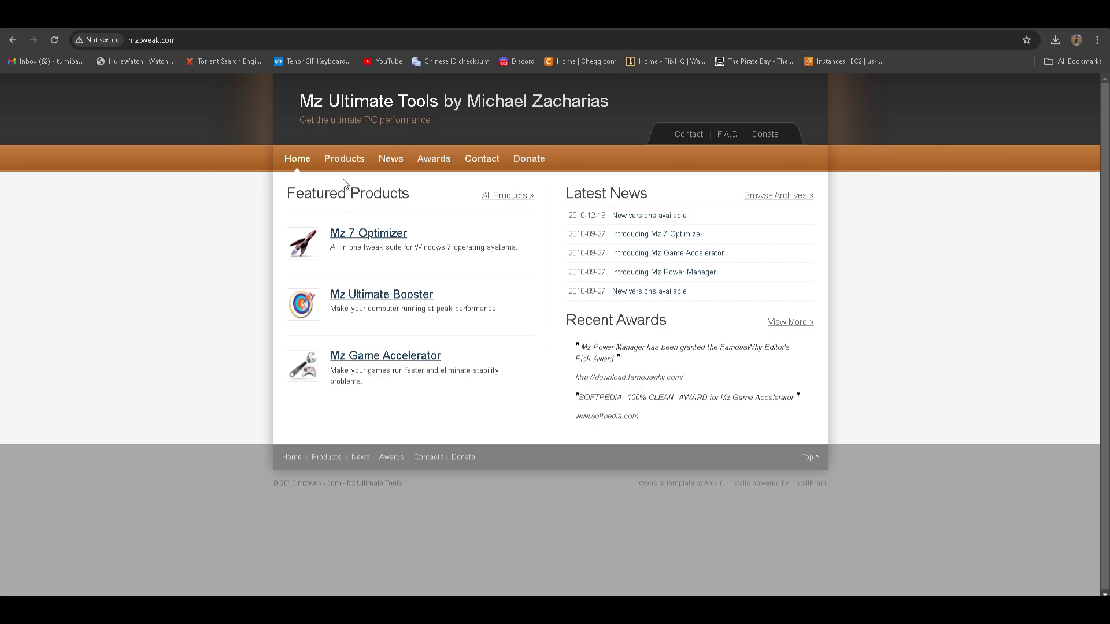
left_click(341, 161)
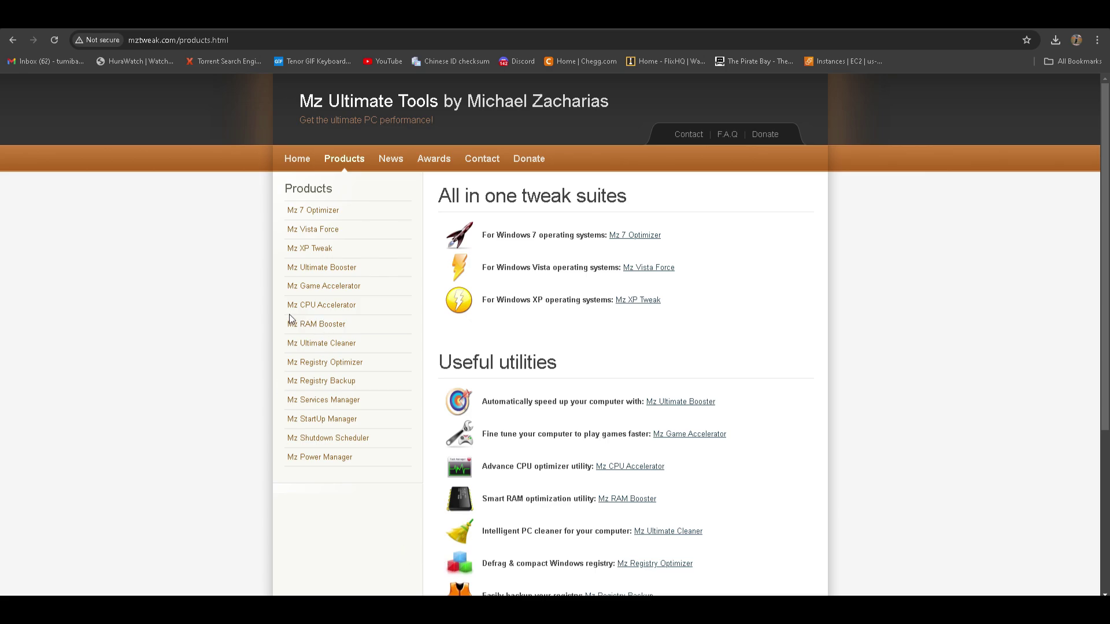
Open Mz CPU Accelerator in a new tab, compare tabs, and scroll Mz RAM Booster to Download.
right_click(311, 306)
left_click(325, 314)
key("ctrl+Tab")
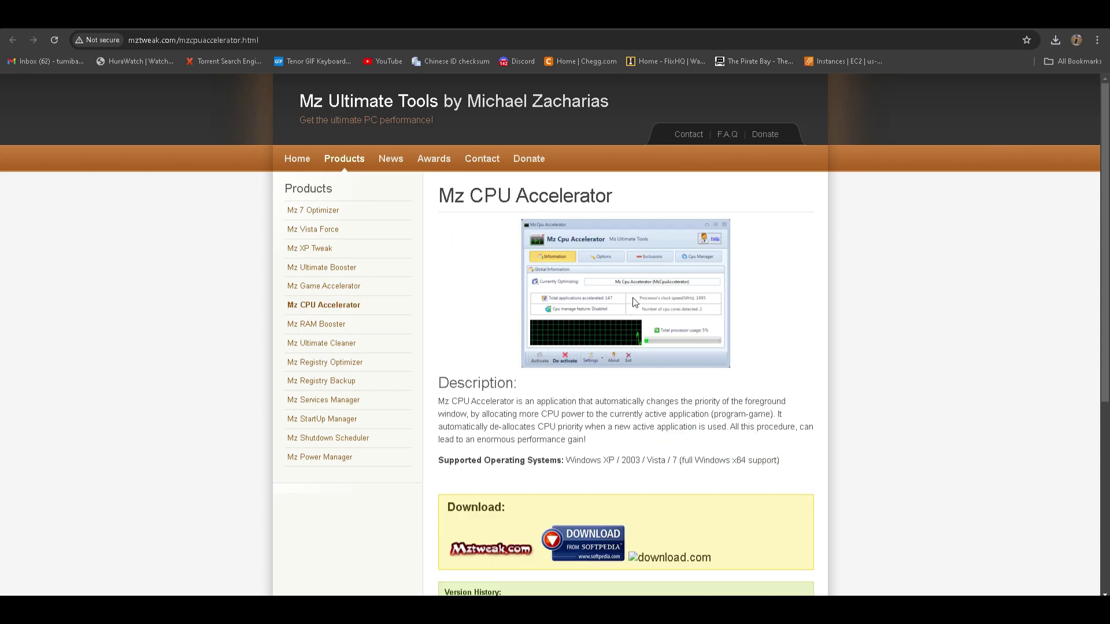
key("ctrl+Tab")
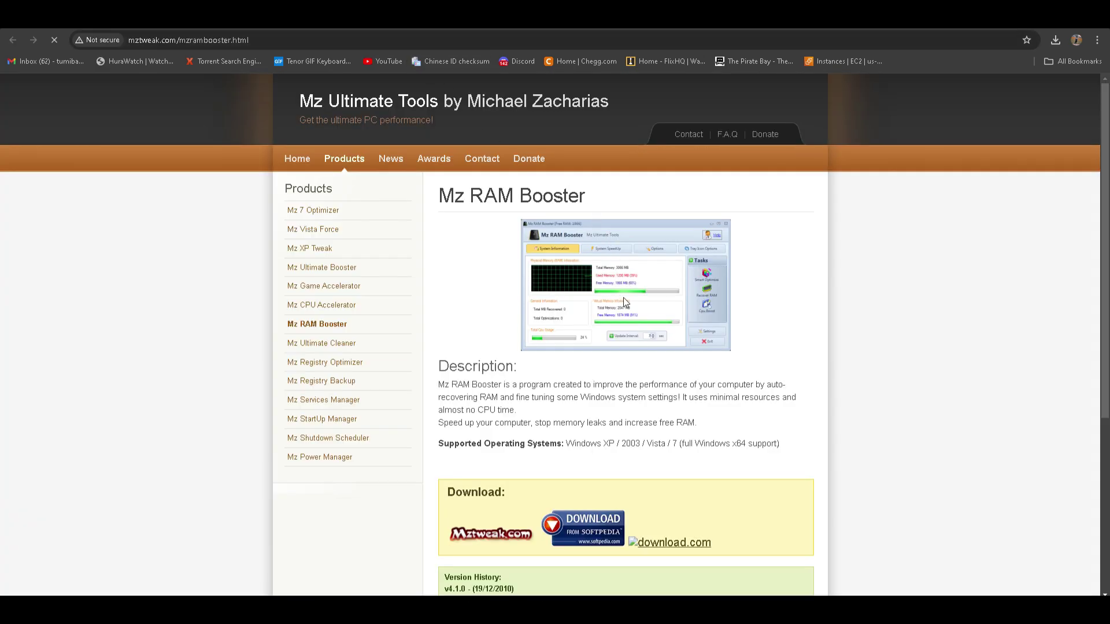
key("ctrl+Tab")
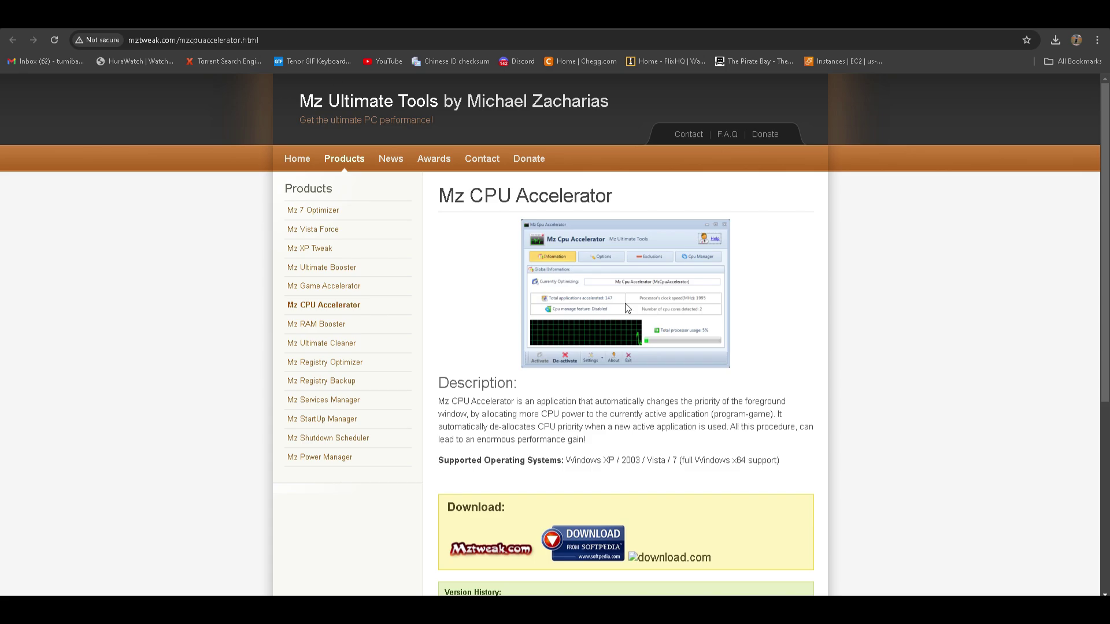
key("ctrl+Tab")
key("ctrl+Tab")
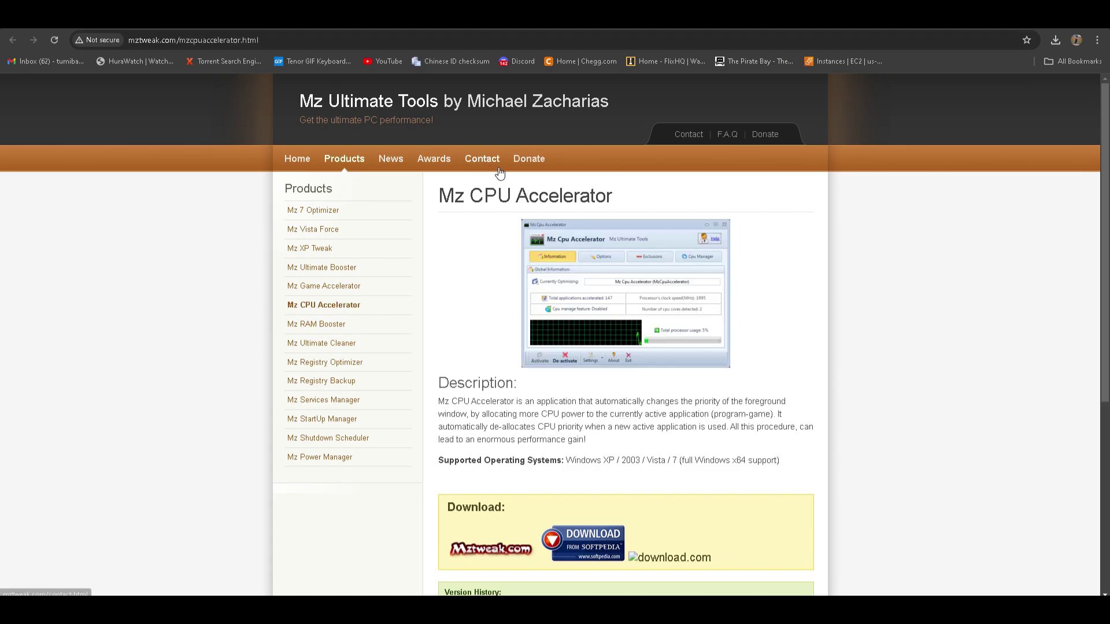
scroll(583, 349, "down", 4)
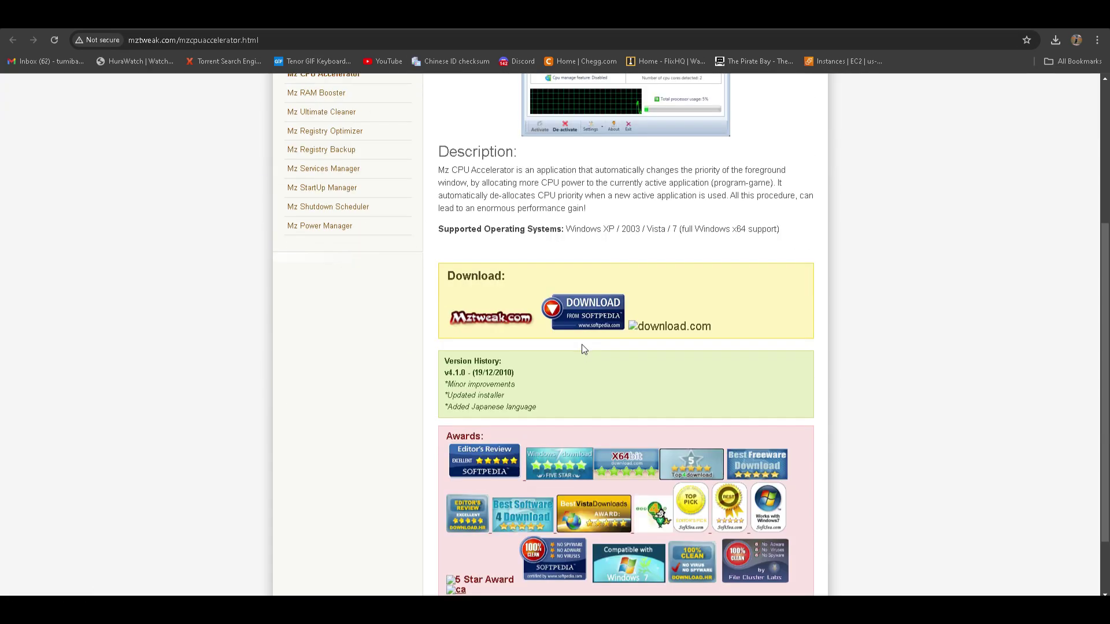
key("ctrl+Tab")
scroll(685, 272, "down", 1)
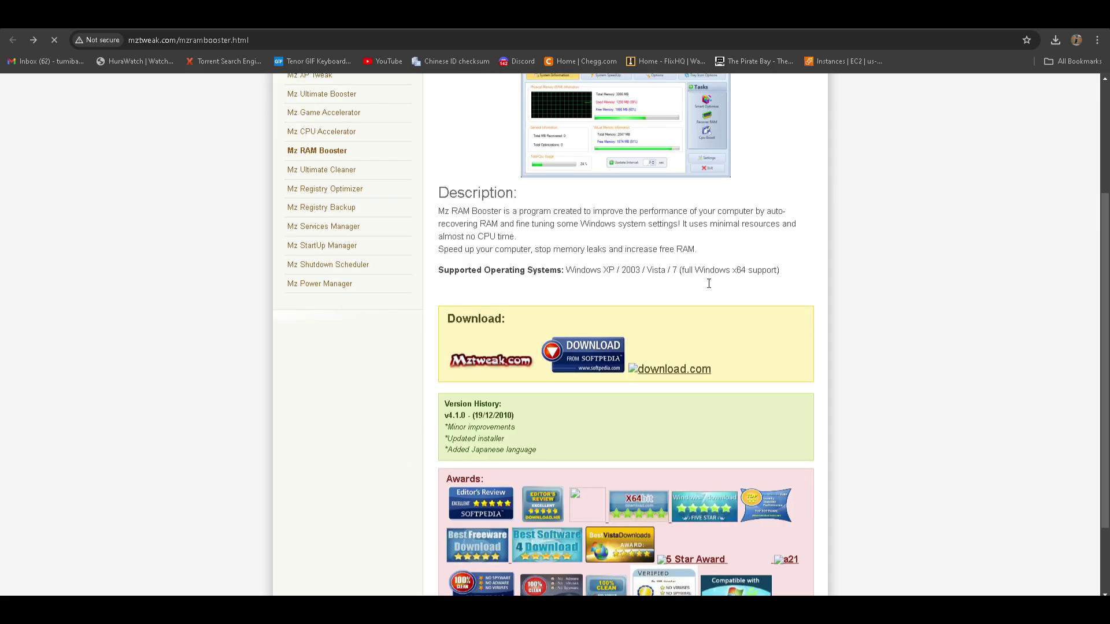
Start the Mz RAM Booster download on Softpedia using the US mirror.
left_click(593, 348)
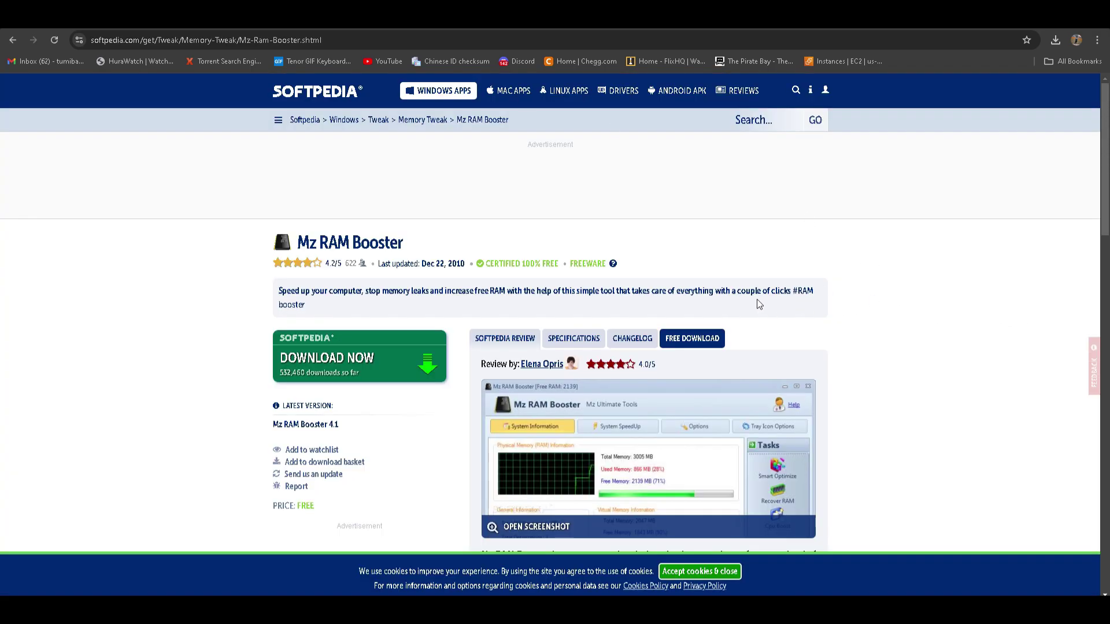
left_click(412, 363)
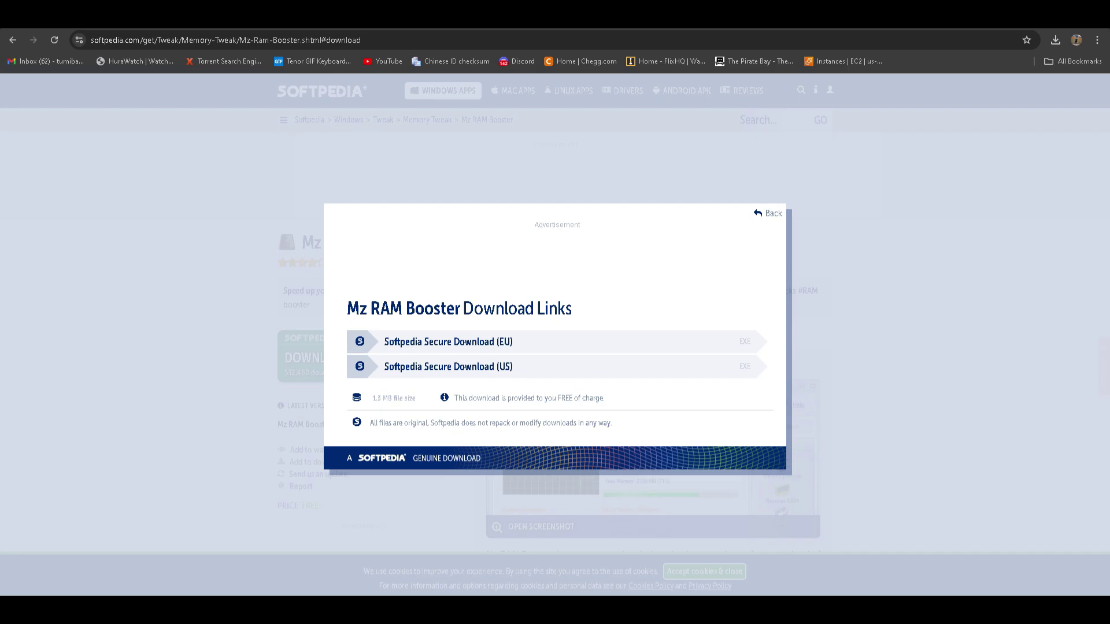
left_click(437, 374)
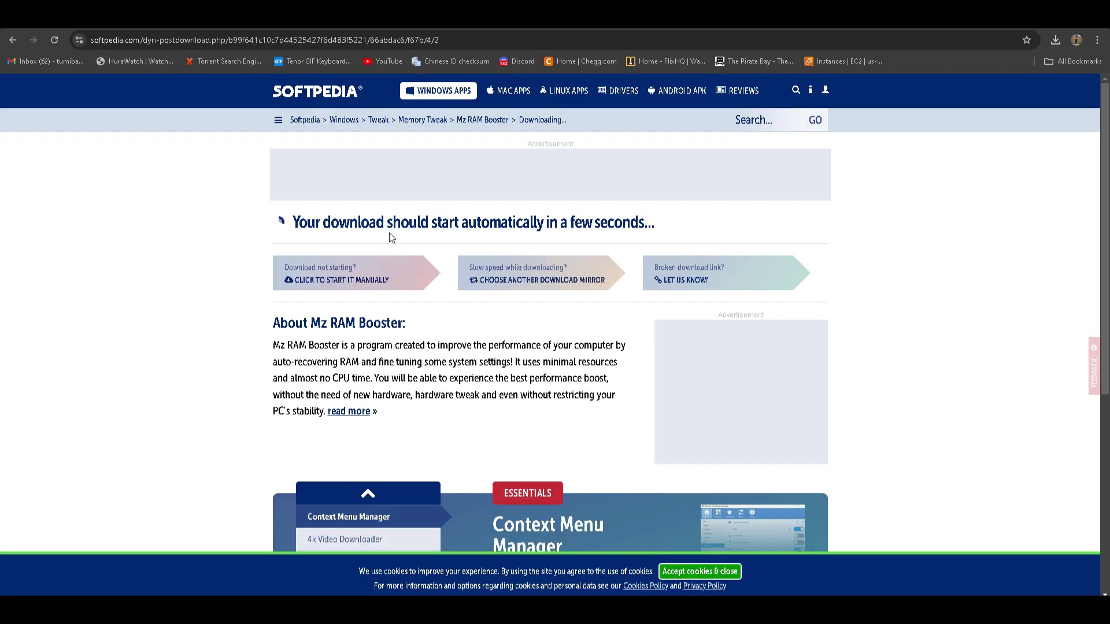
scroll(374, 220, "down", 1)
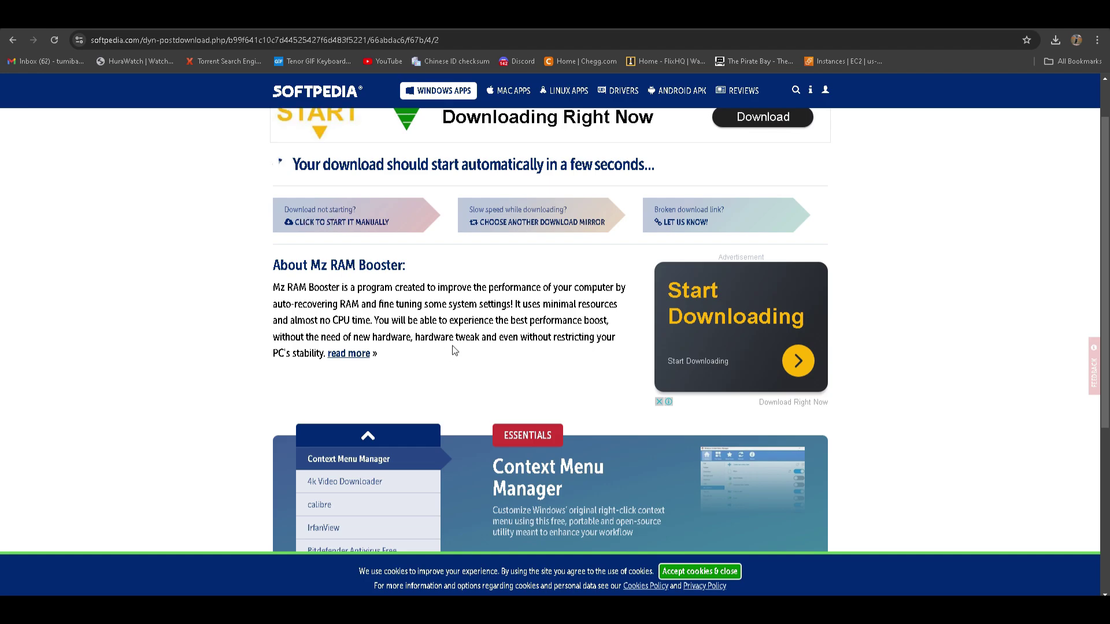
scroll(897, 290, "down", 1)
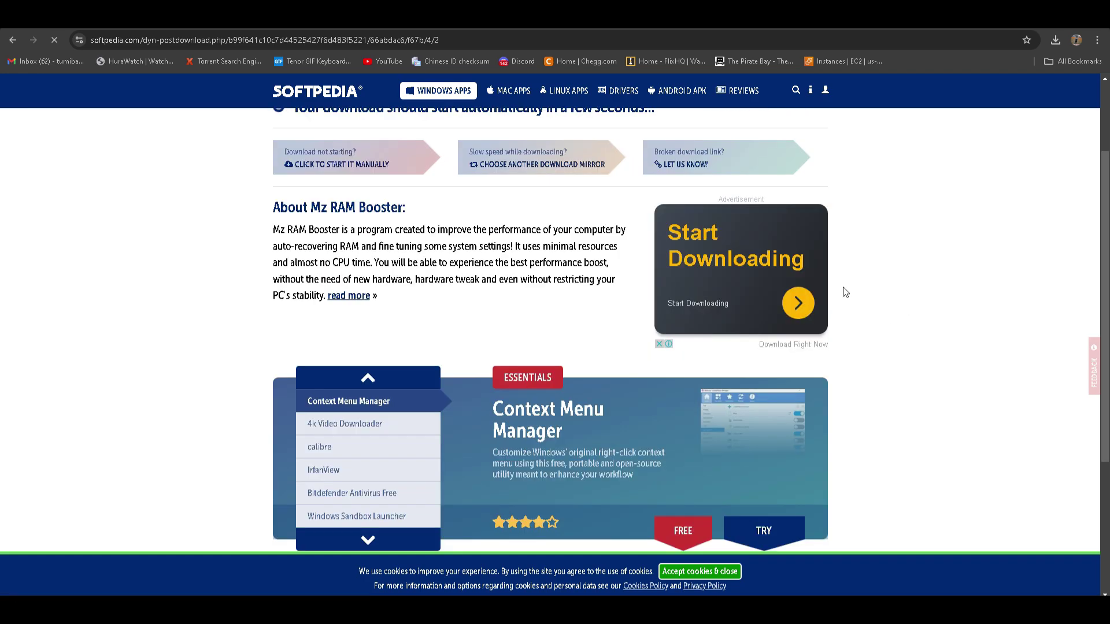
scroll(873, 286, "down", 3)
scroll(873, 286, "up", 4)
Back out of the accidental advert tab and confirm Mz RAM Booster is downloading in Chrome's Downloads.
left_click(804, 358)
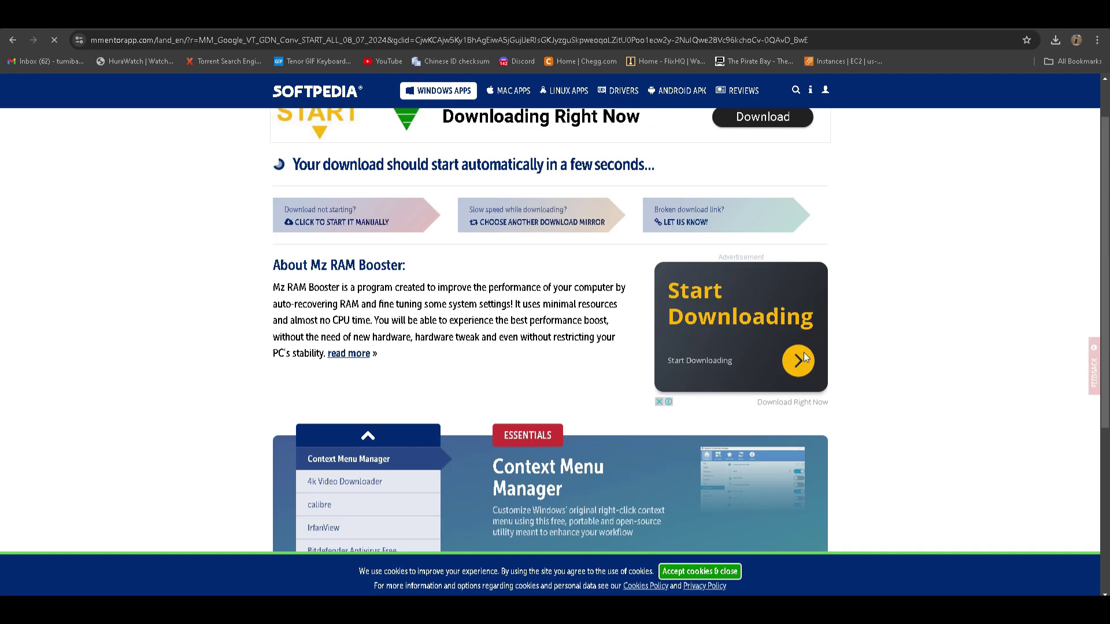
key("ctrl+t")
left_click(1097, 40)
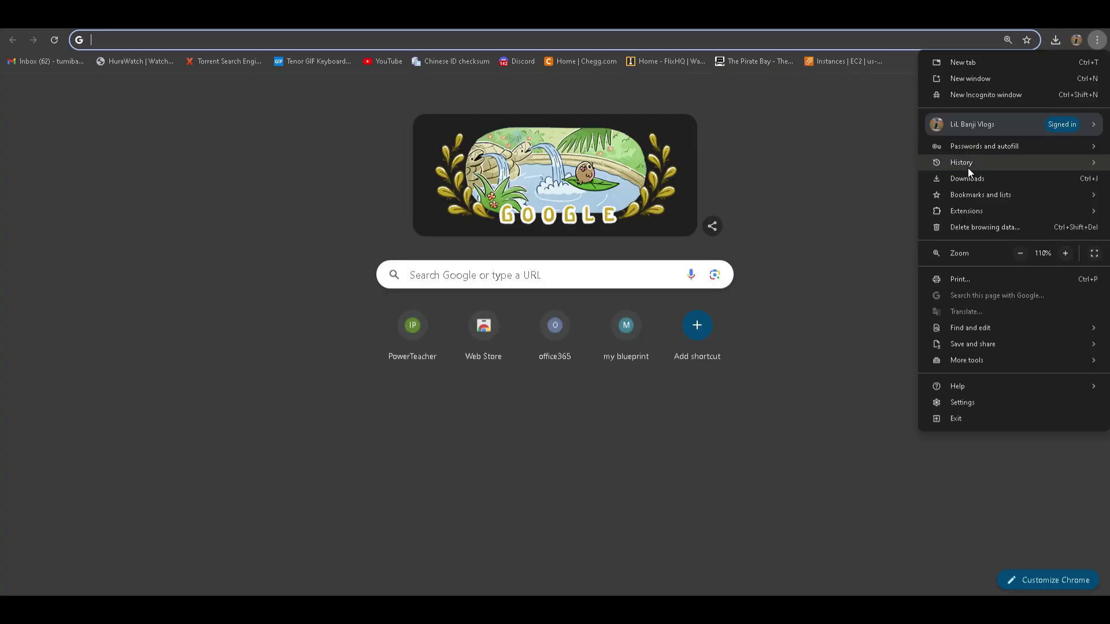
left_click(948, 174)
key("ctrl+w")
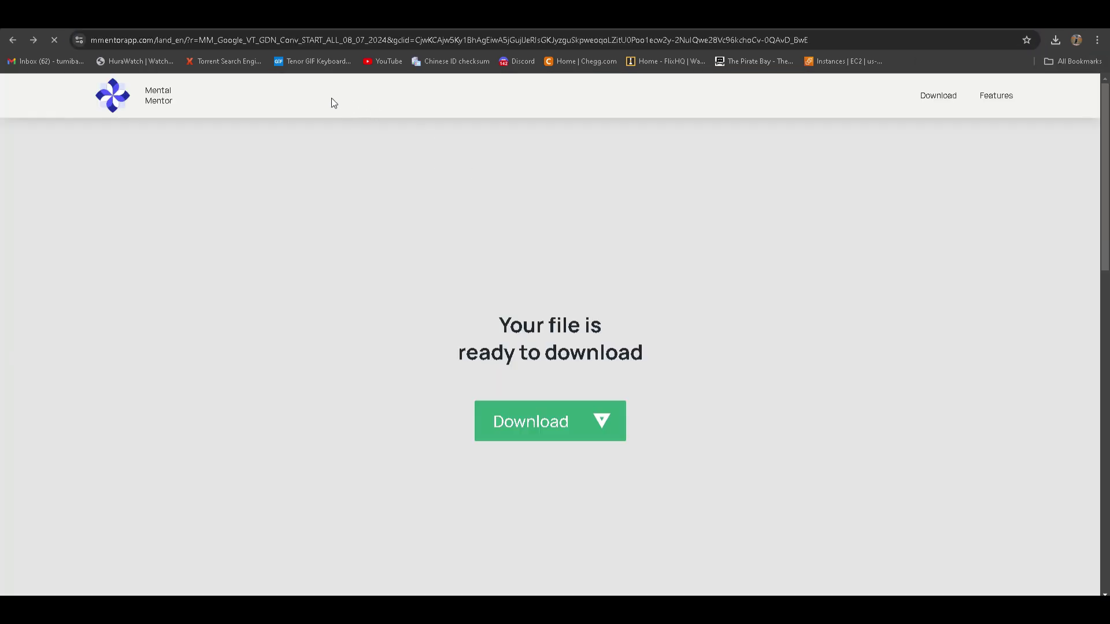
scroll(902, 323, "down", 8)
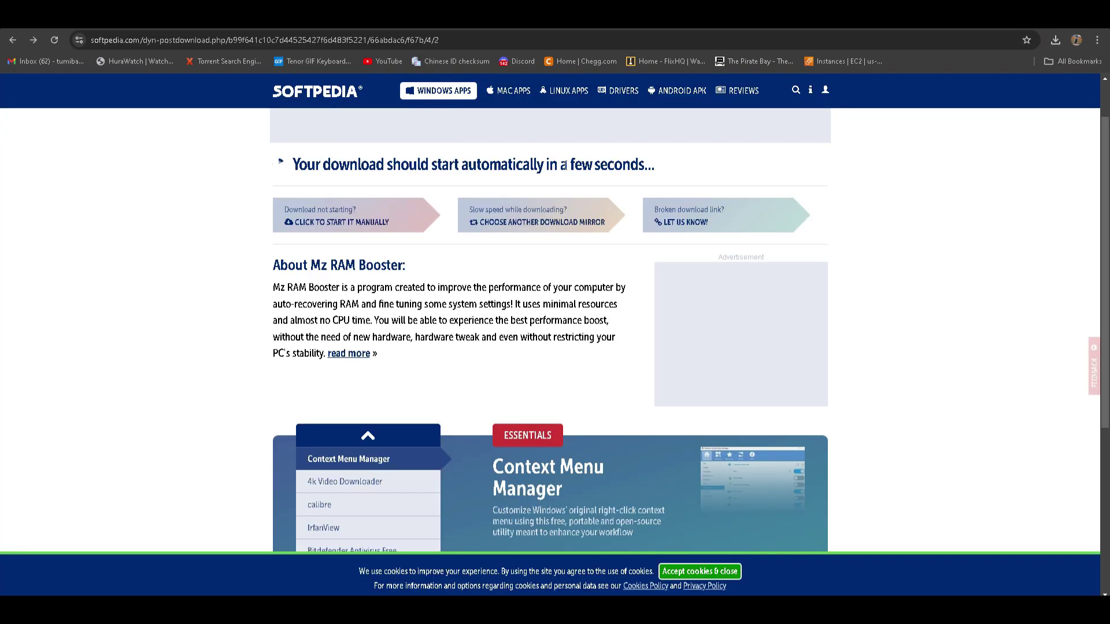
scroll(908, 324, "up", 6)
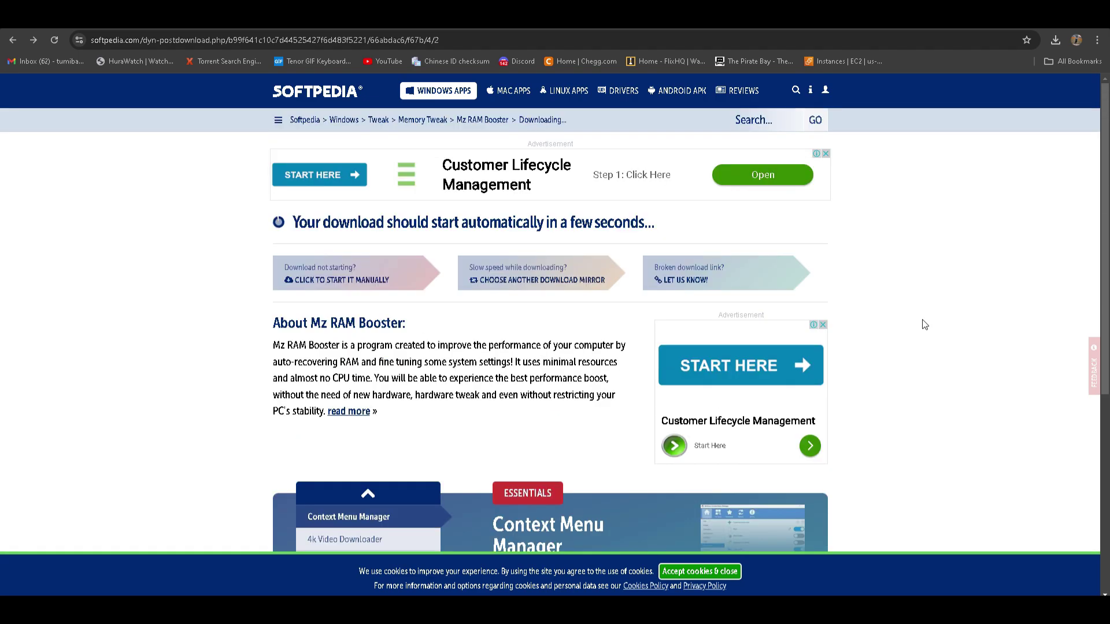
scroll(999, 332, "down", 6)
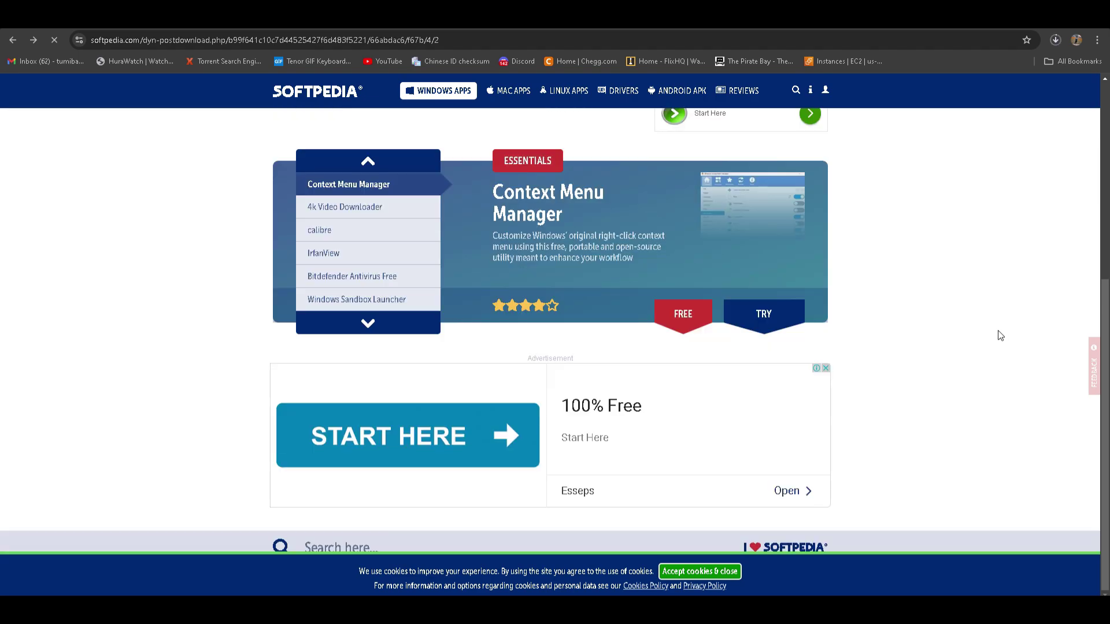
scroll(1006, 341, "up", 6)
key("ctrl+j")
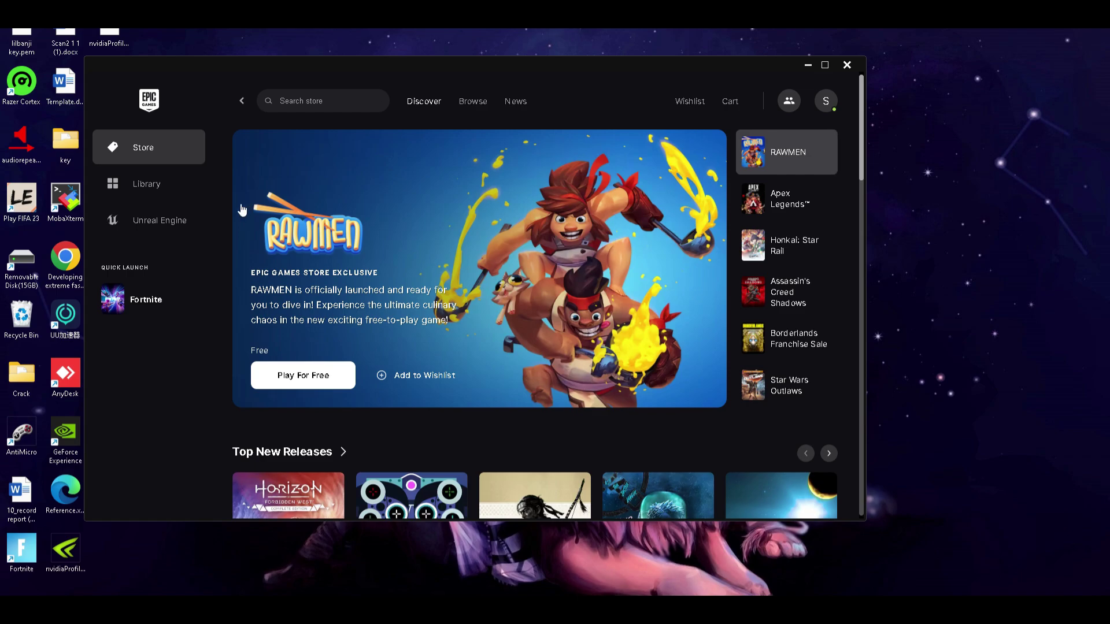
In Fortnite's library options, leave High Resolution Textures and DirectX 12 Shaders unselected.
left_click(160, 185)
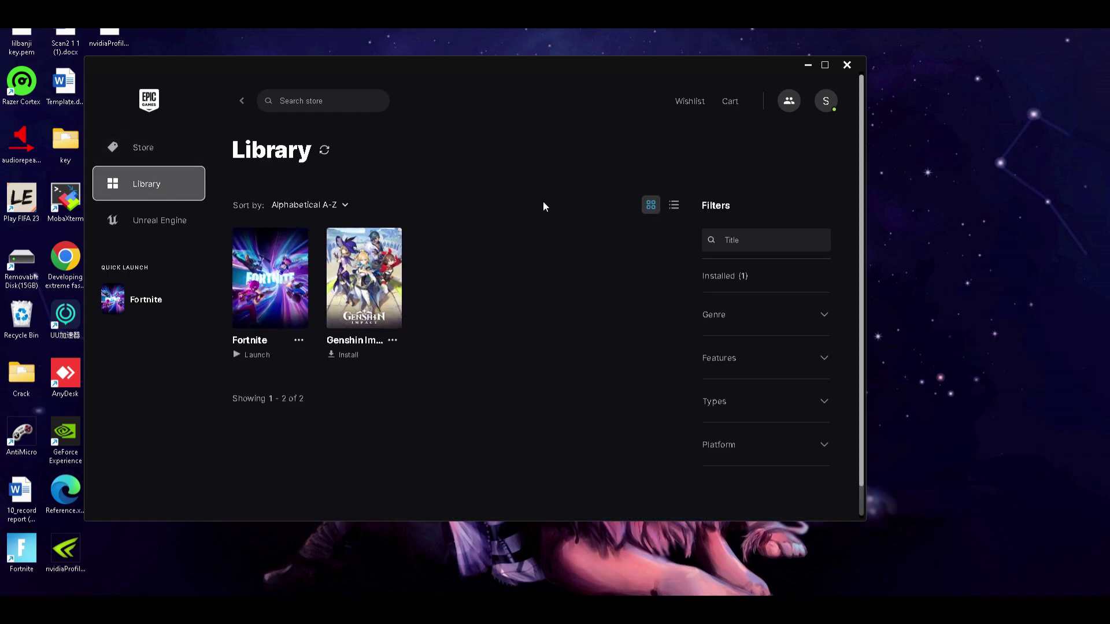
left_click(300, 380)
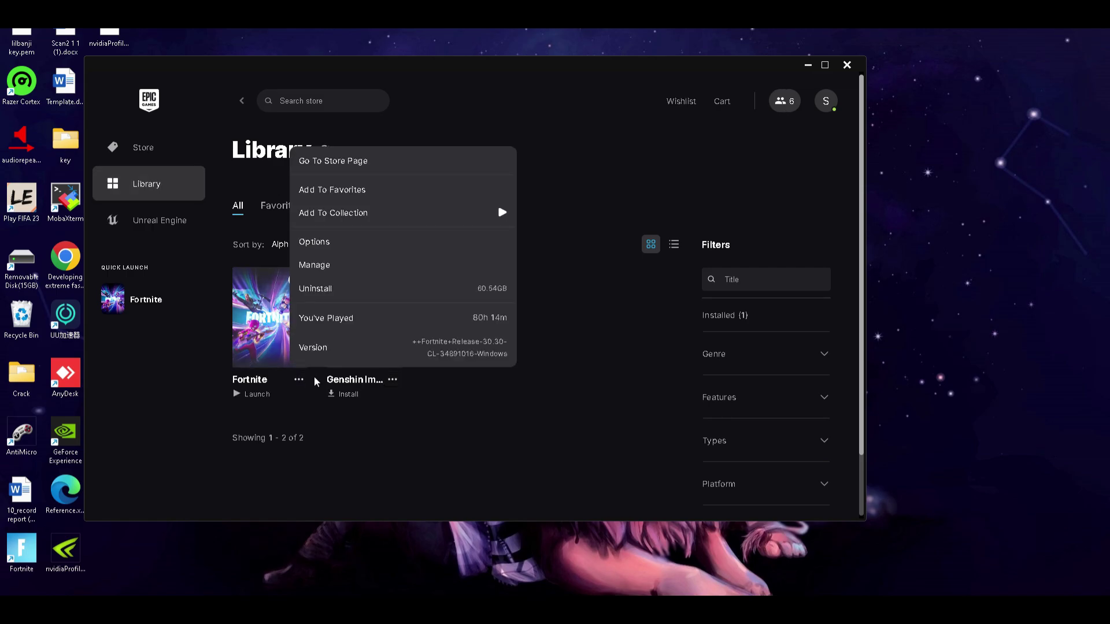
left_click(365, 242)
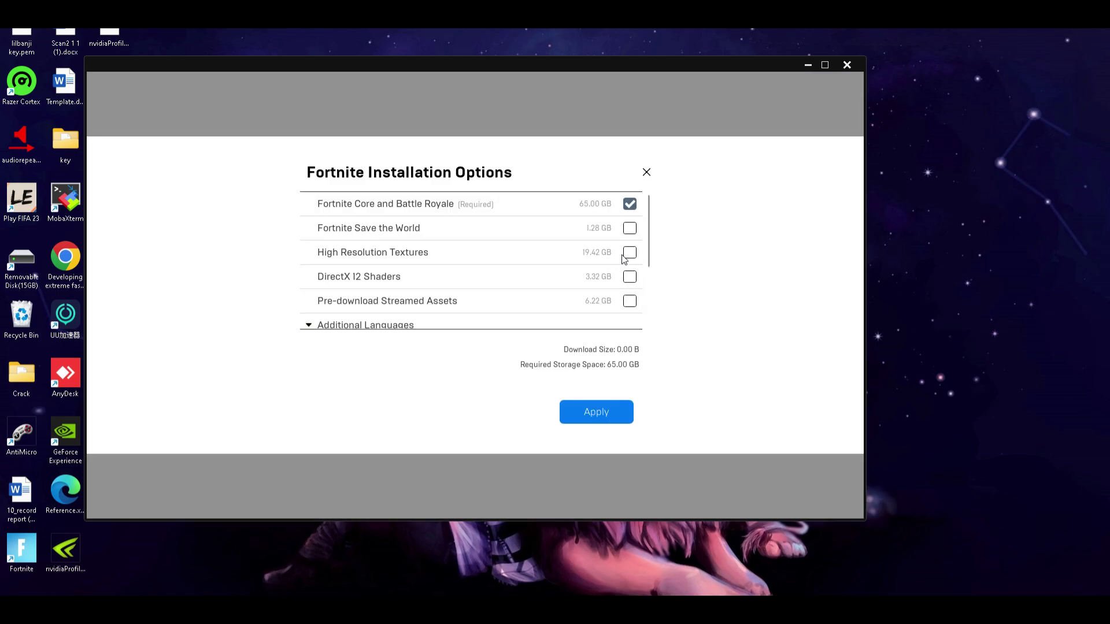
left_click(628, 253)
left_click(630, 276)
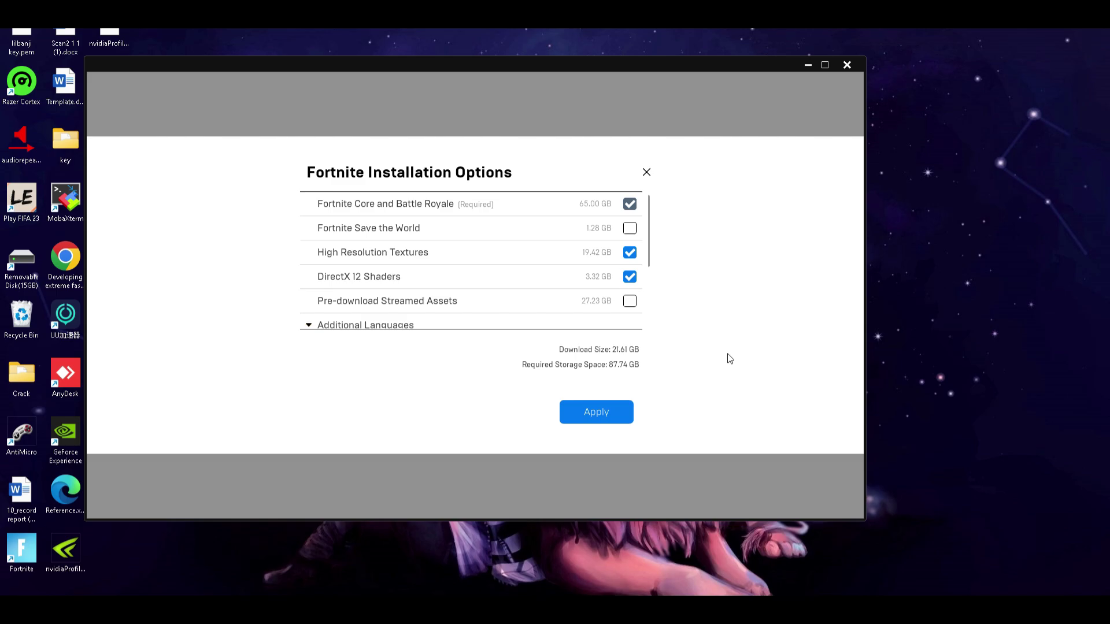
left_click(630, 277)
left_click(630, 253)
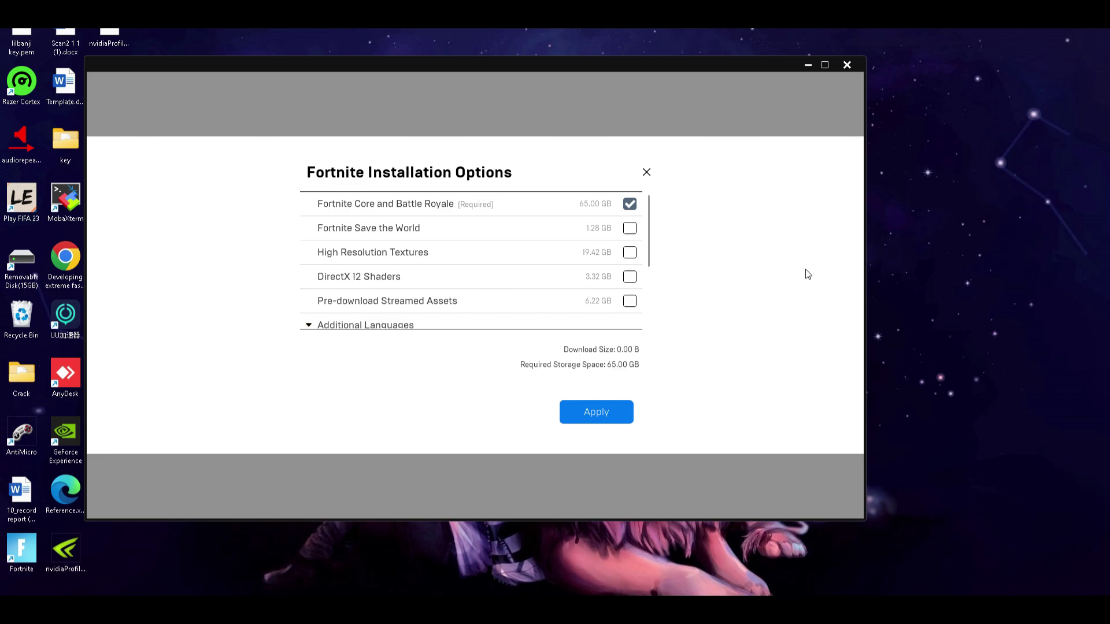
left_click(646, 174)
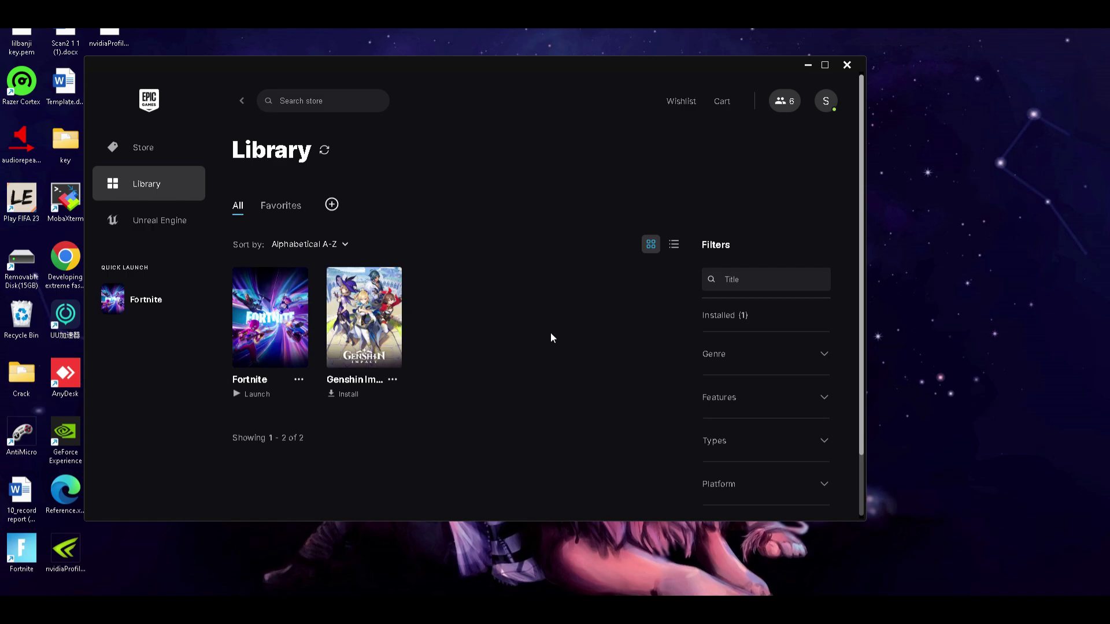
Close the Epic Games Launcher and open Startup Apps by searching 'start'.
left_click(848, 66)
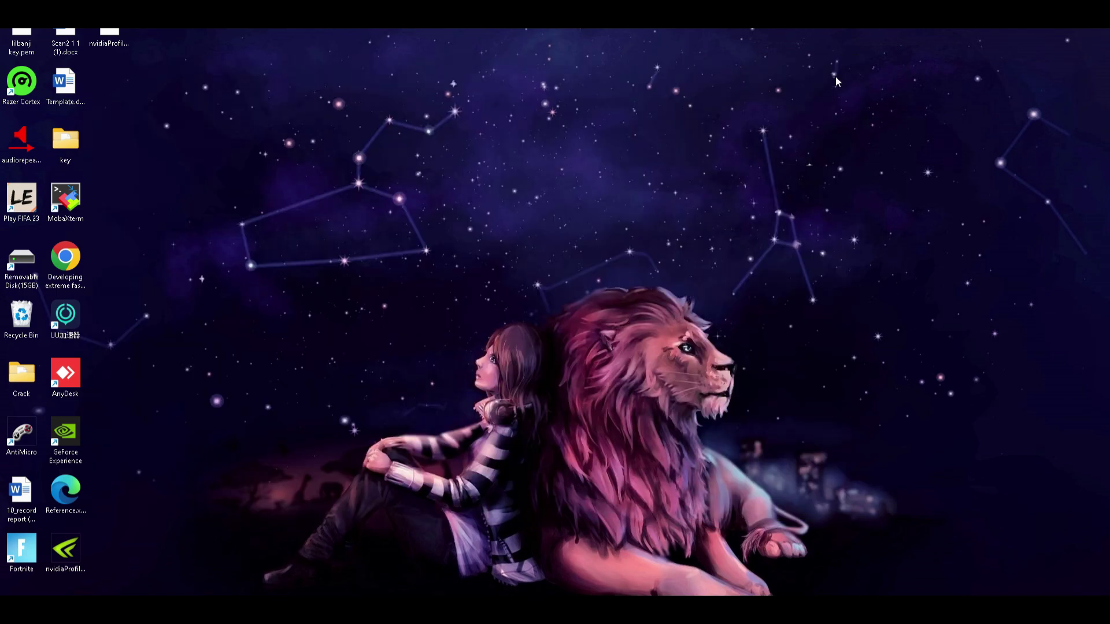
key("super+s")
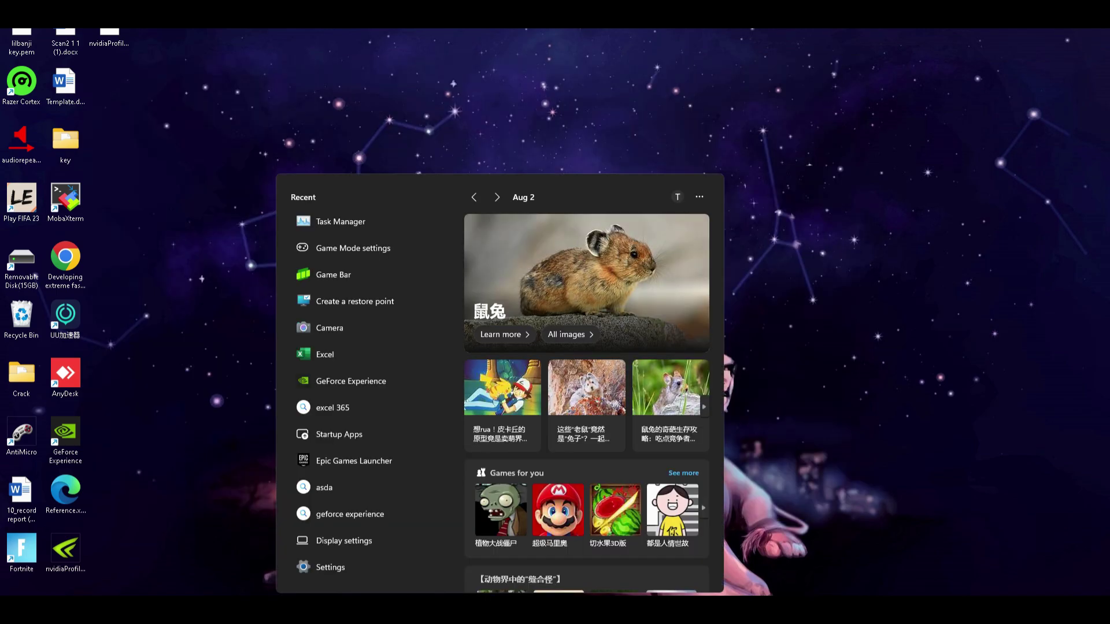
type("start")
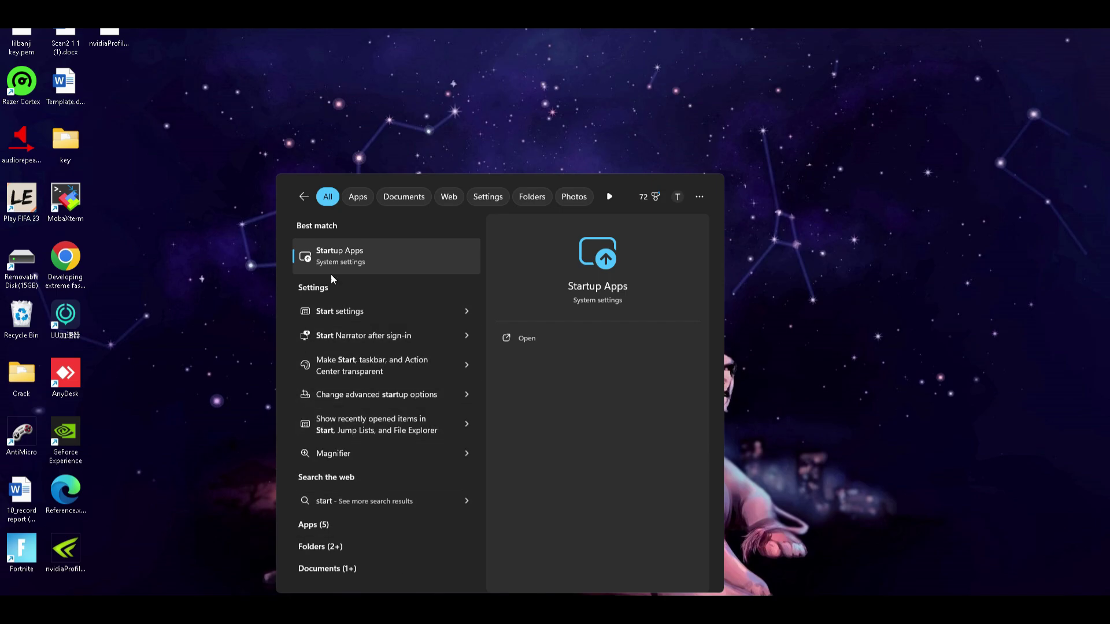
left_click(336, 266)
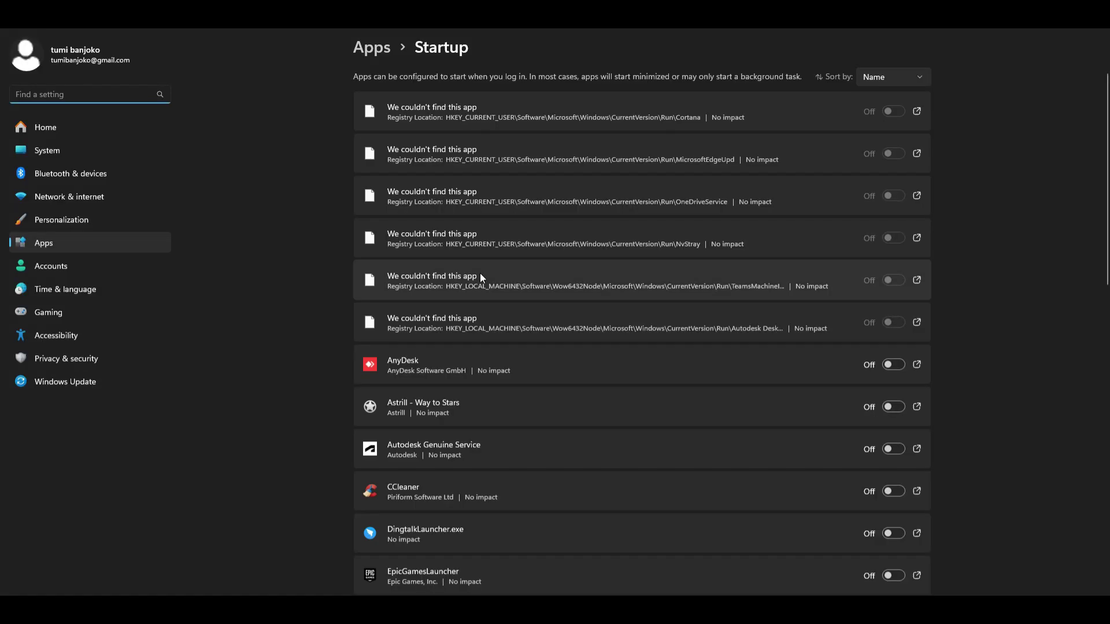
Scroll through the Startup apps list to check which apps remain on.
scroll(842, 101, "down", 5)
scroll(853, 118, "down", 3)
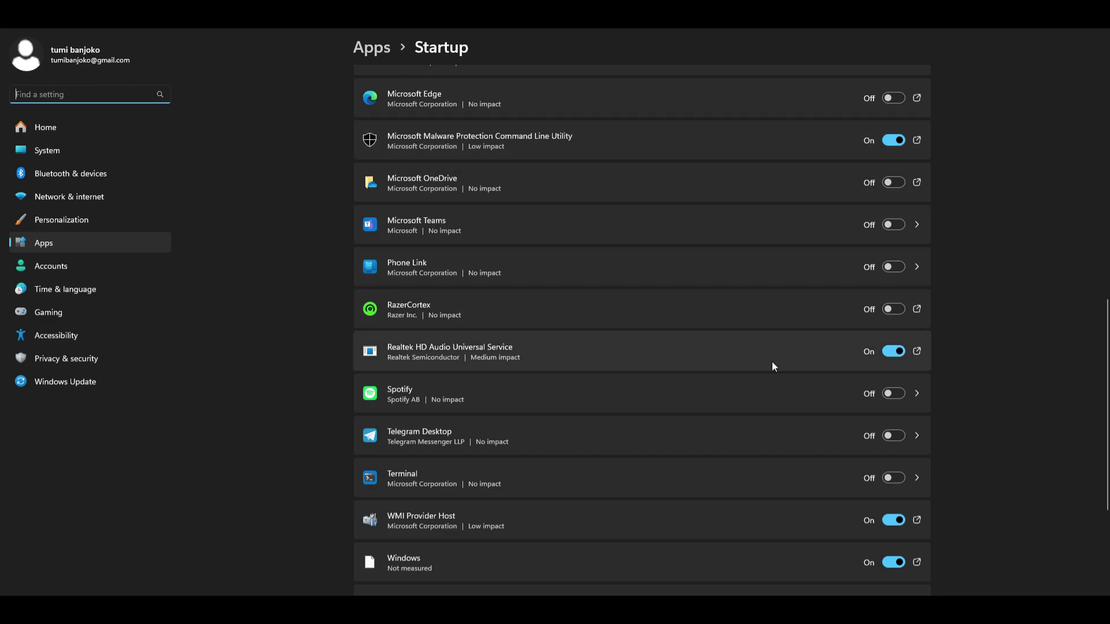
scroll(553, 362, "down", 3)
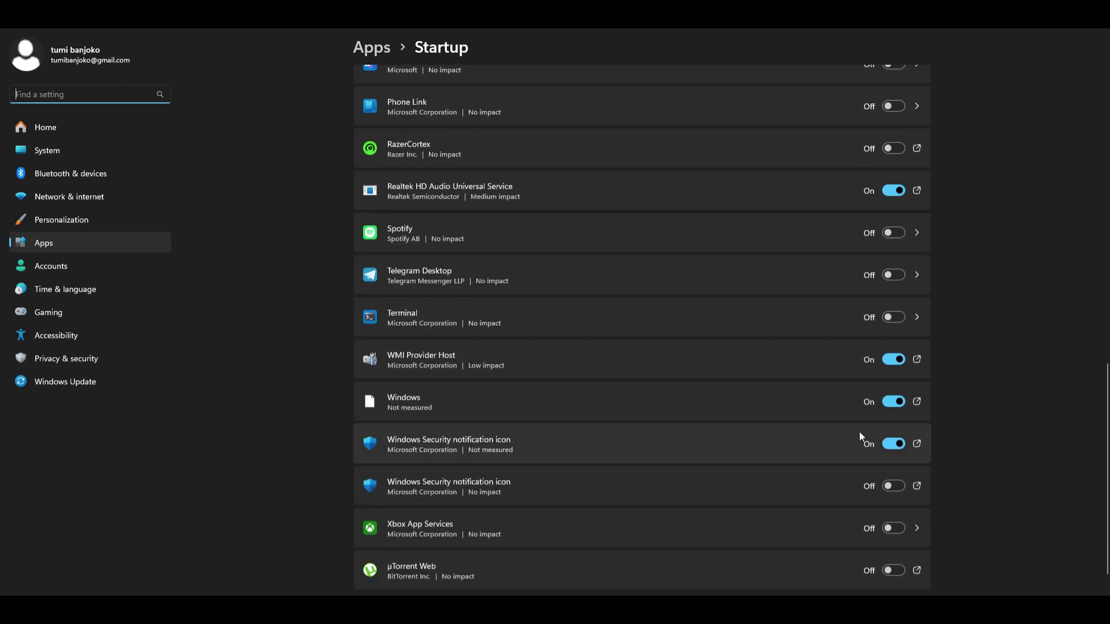
scroll(717, 369, "down", 1)
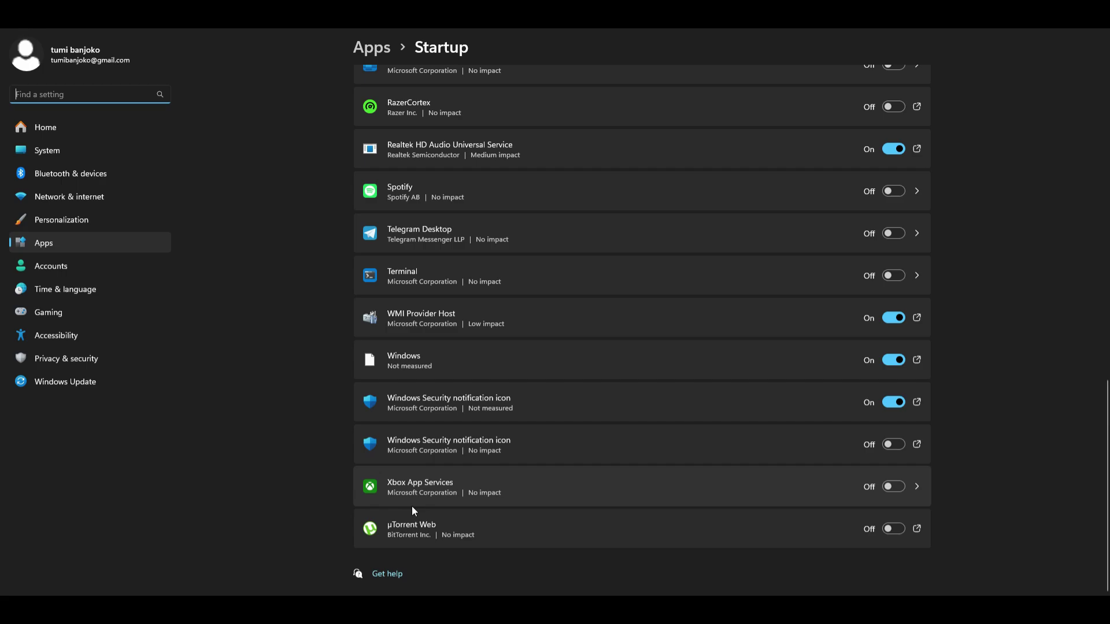
scroll(630, 332, "up", 10)
scroll(636, 295, "up", 5)
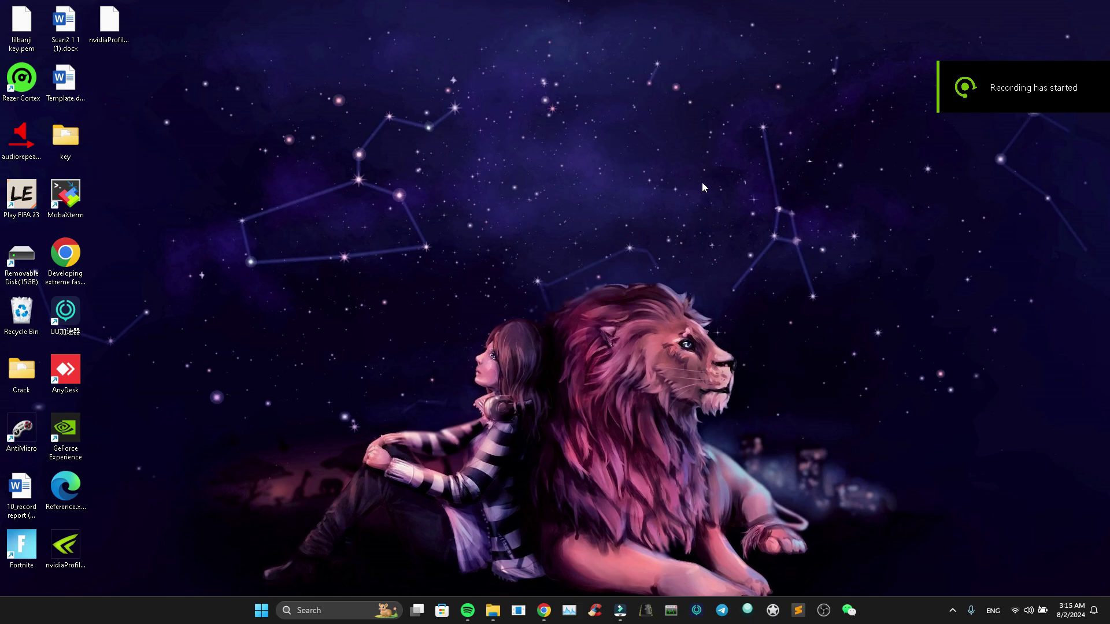
Search %temp% to open the local Temp folder in File Explorer.
left_click(340, 606)
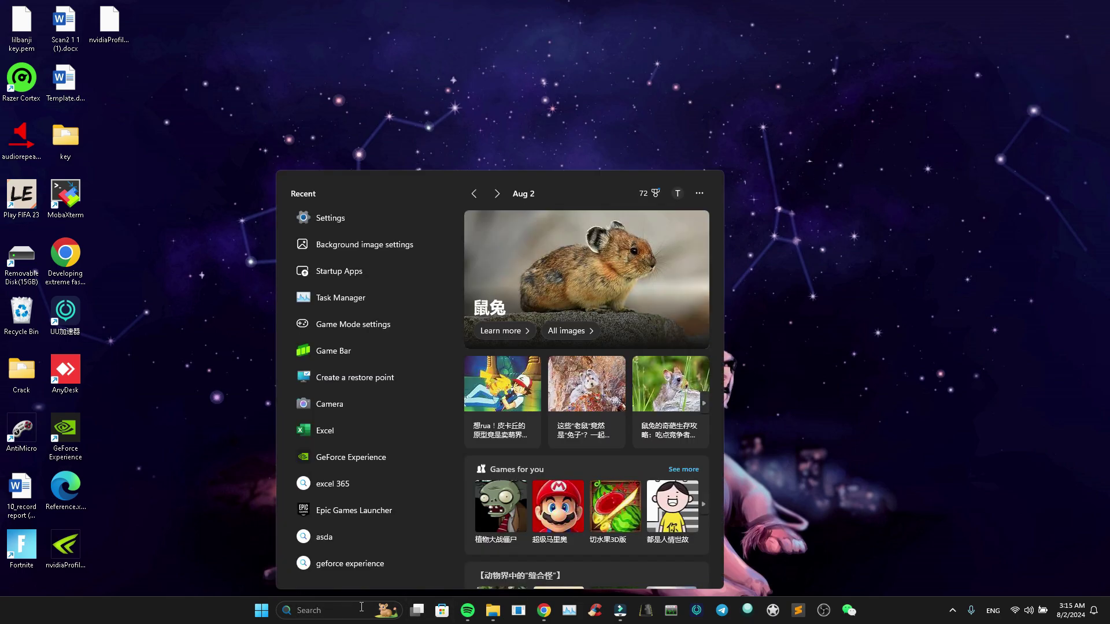
type("%temp%$")
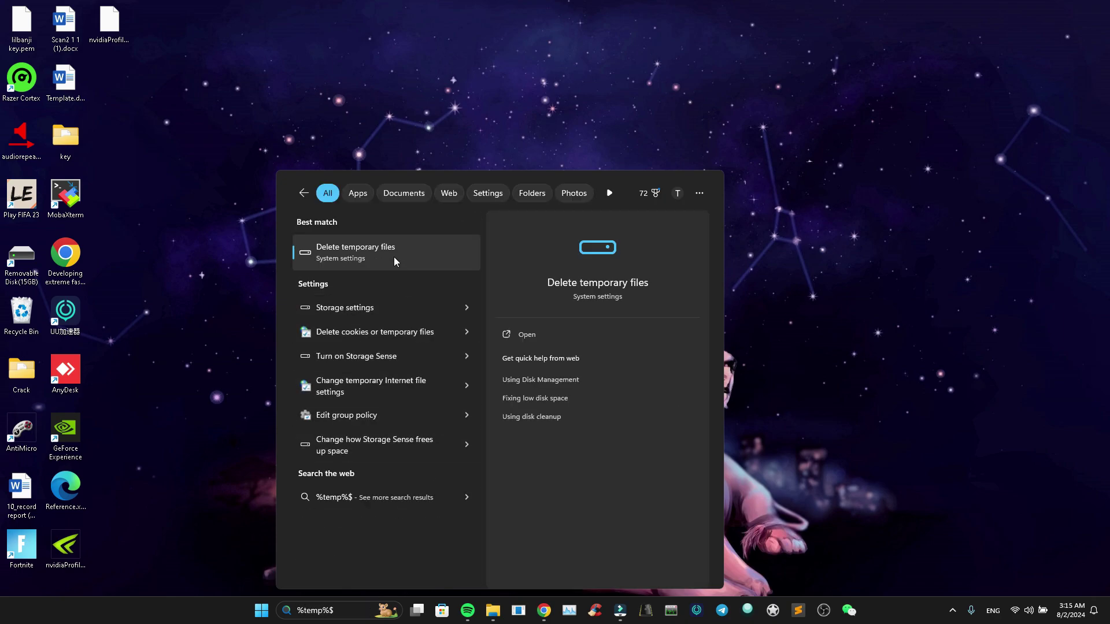
key("BackSpace")
key("Return")
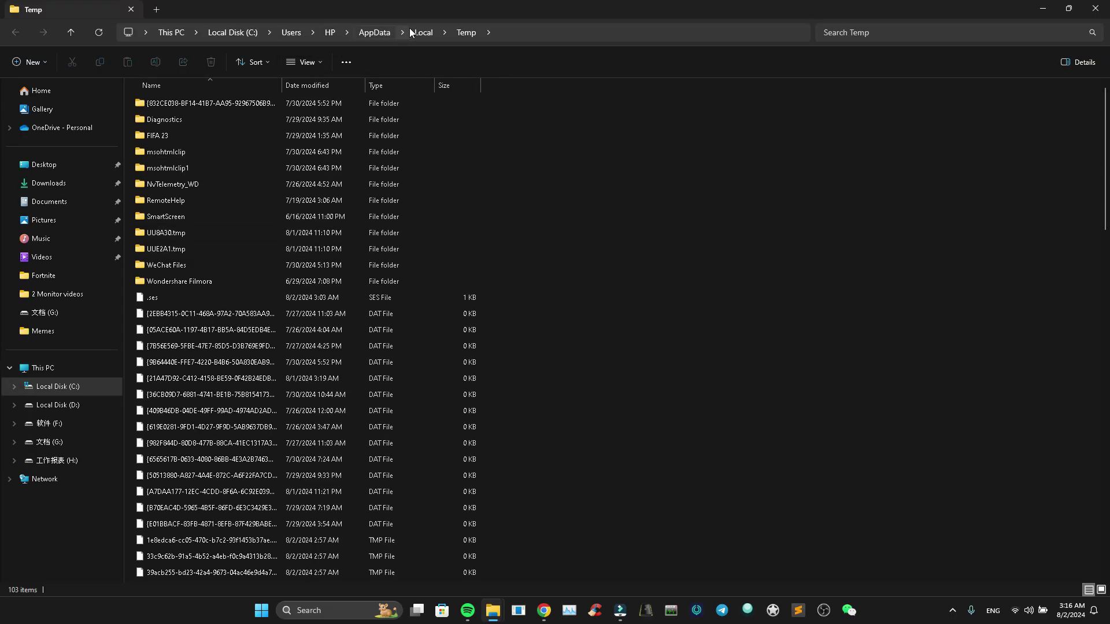
Browse from Local to FortniteGame\Saved\Config\WindowsClient and open GameUserSettings.ini in Notepad.
left_click(411, 30)
left_click(245, 234)
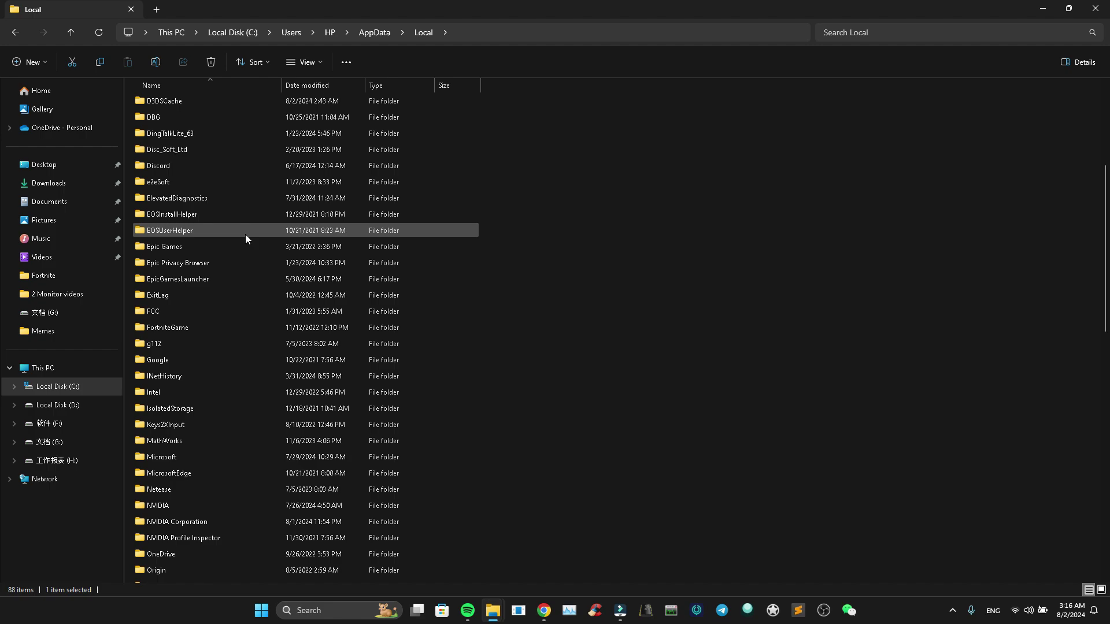
left_click(179, 325)
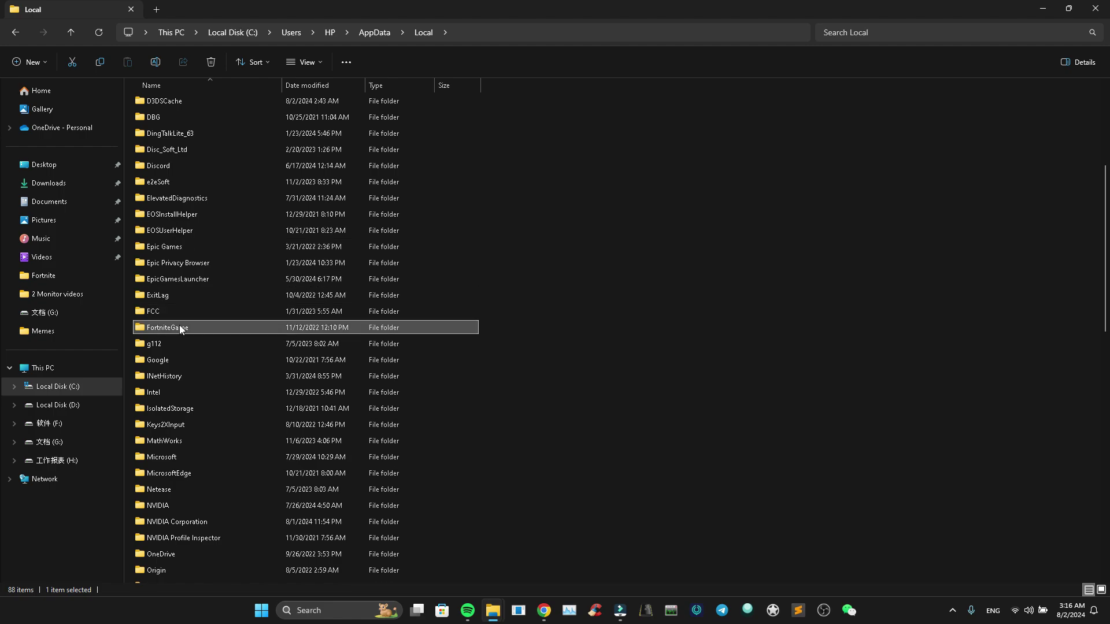
double_click(179, 325)
double_click(169, 106)
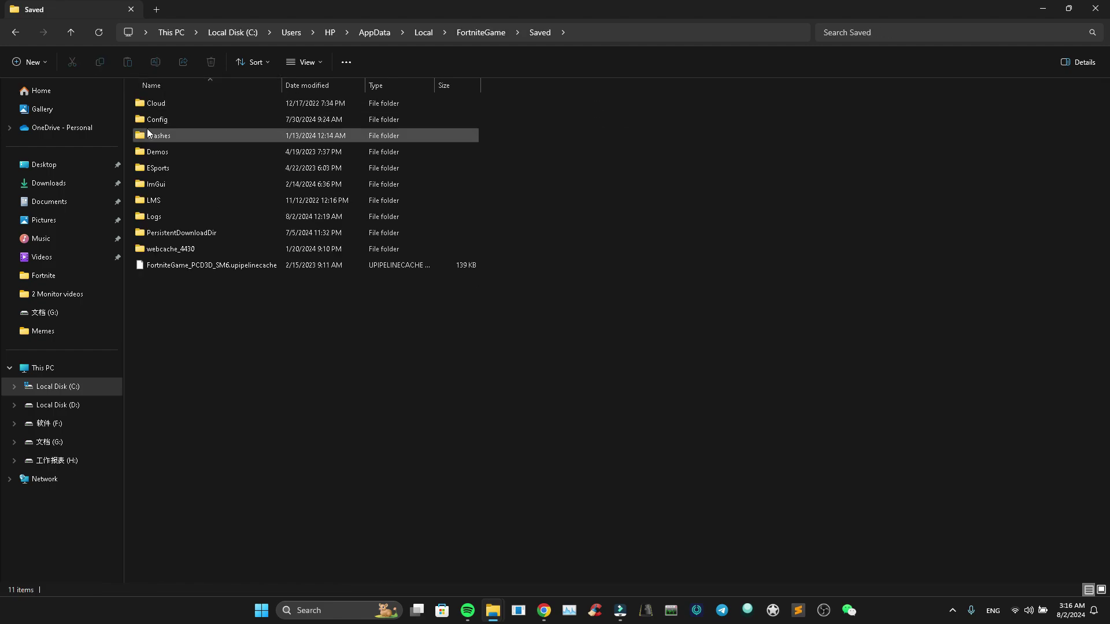
double_click(151, 120)
double_click(153, 120)
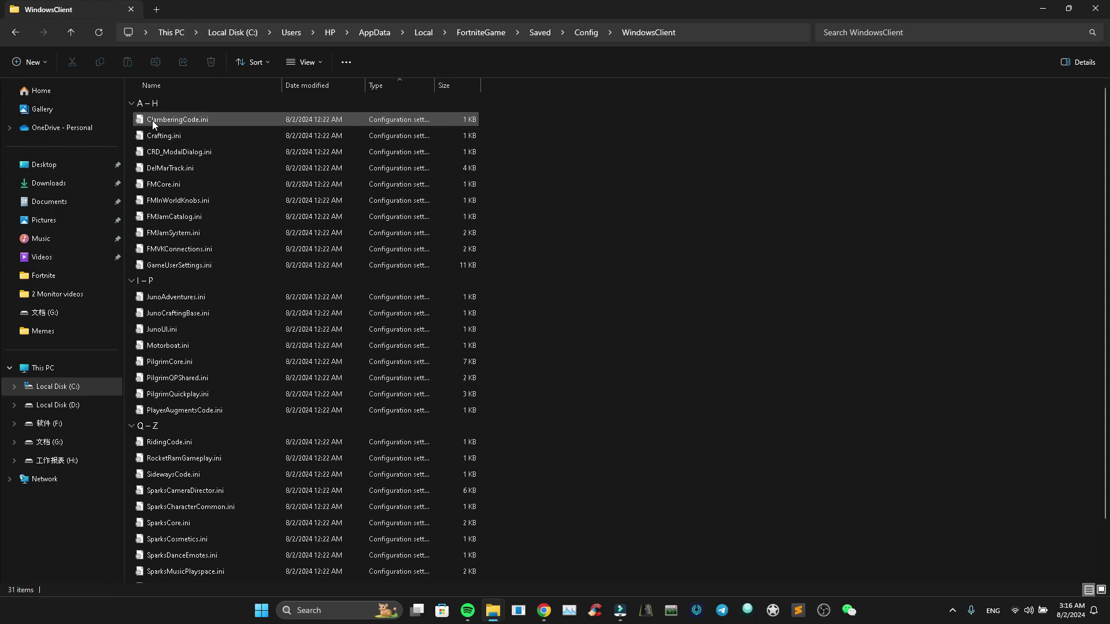
double_click(186, 265)
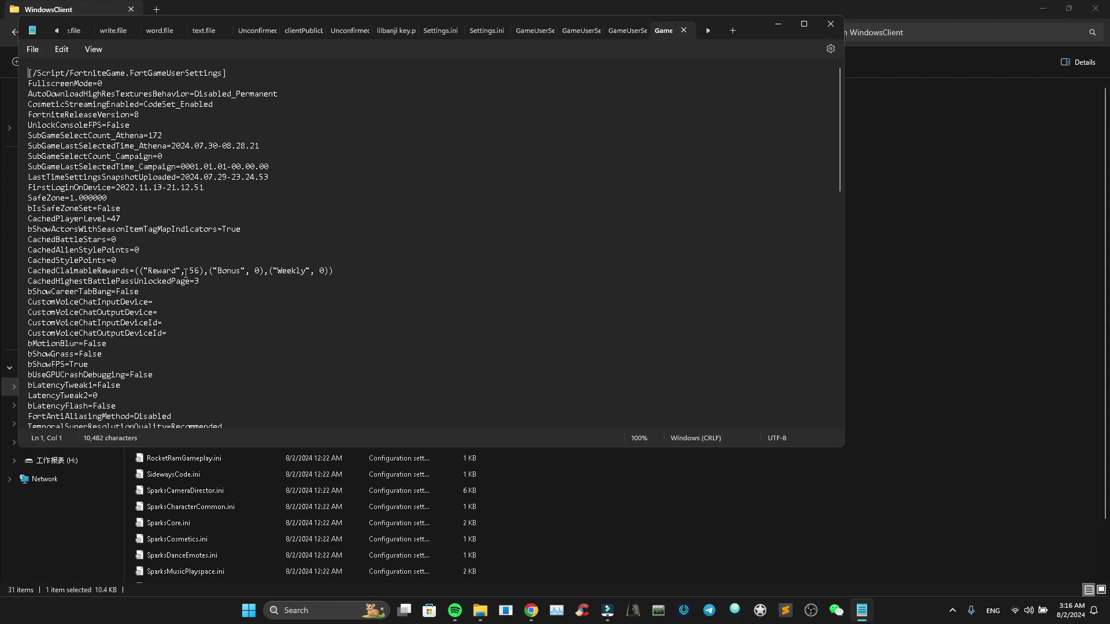
Close Notepad and view GameUserSettings.ini's file properties.
scroll(185, 272, "down", 20)
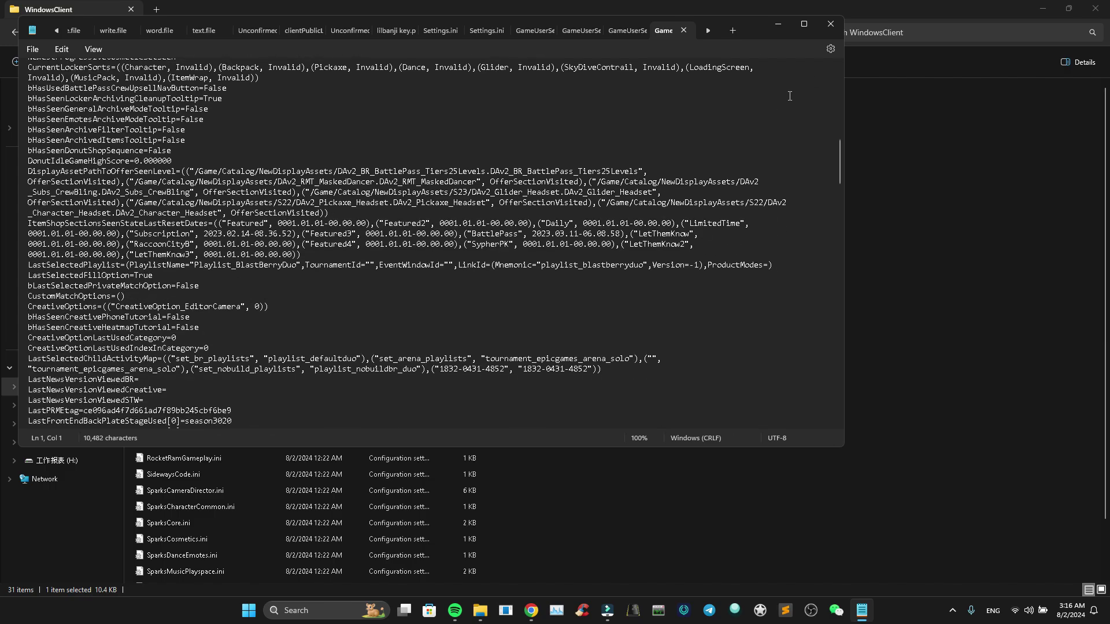
left_click(822, 26)
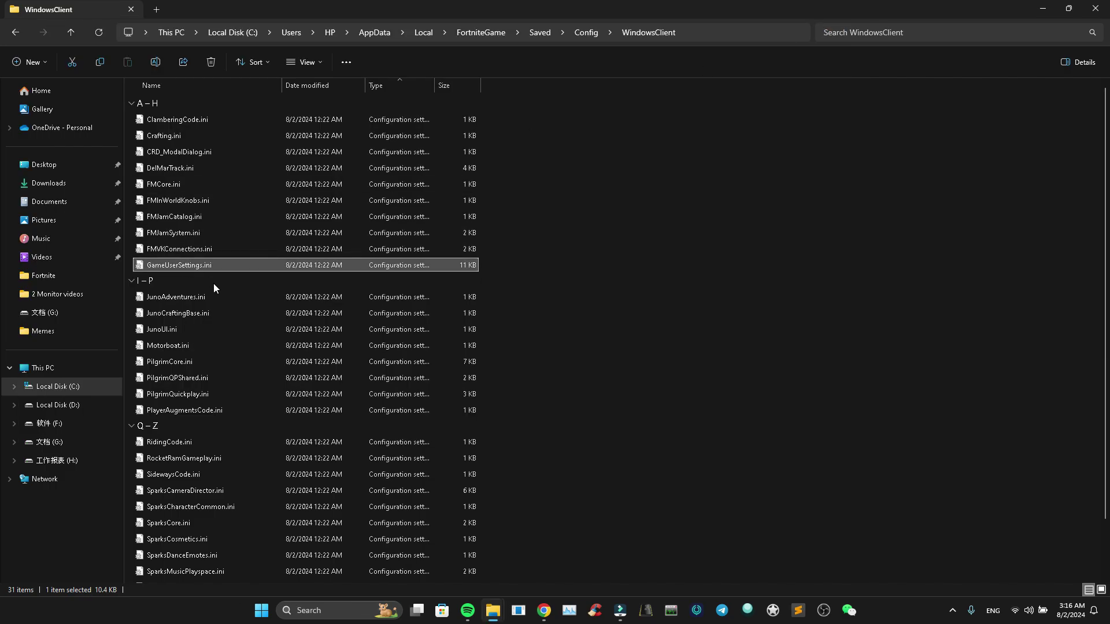
right_click(186, 266)
left_click(226, 497)
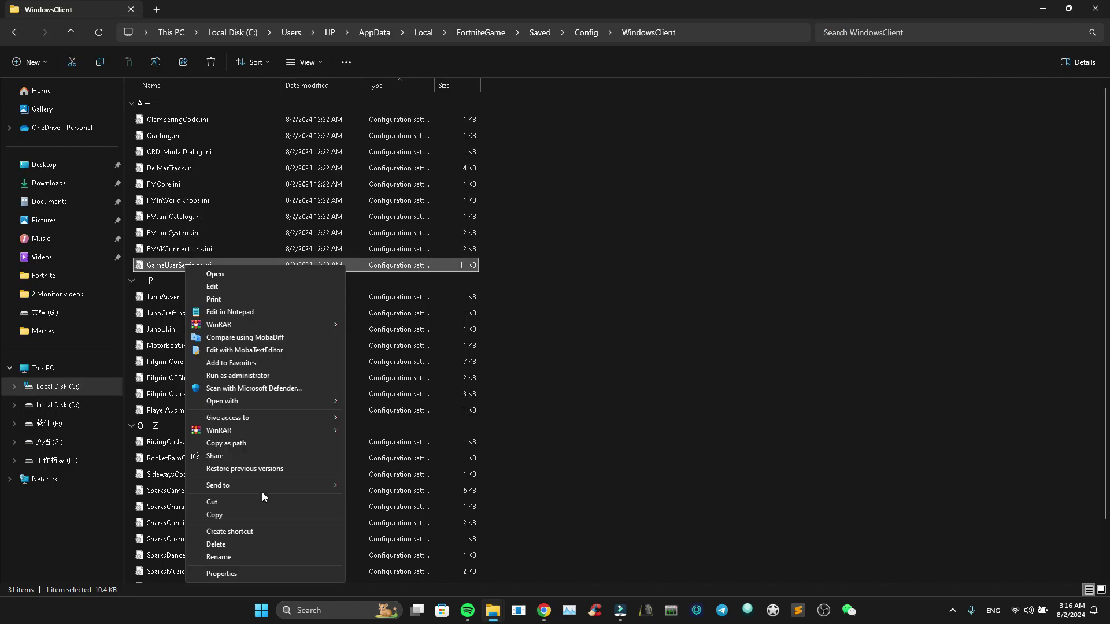
left_click(227, 572)
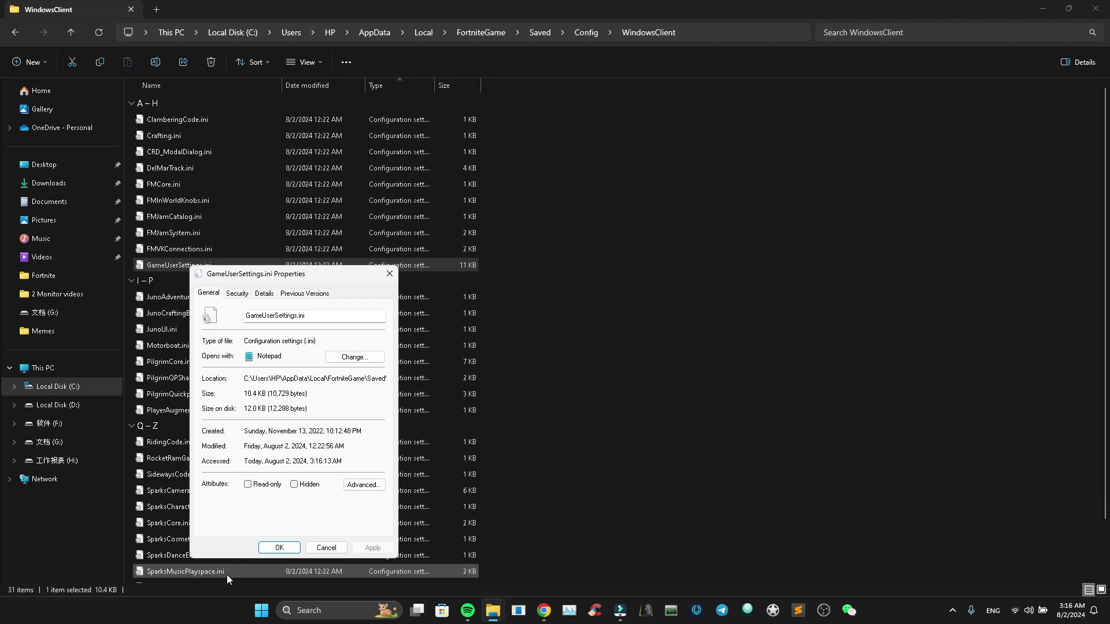
left_click(390, 274)
Reopen GameUserSettings.ini, select the 1680 and 1050 resolution values, then close Notepad.
double_click(452, 262)
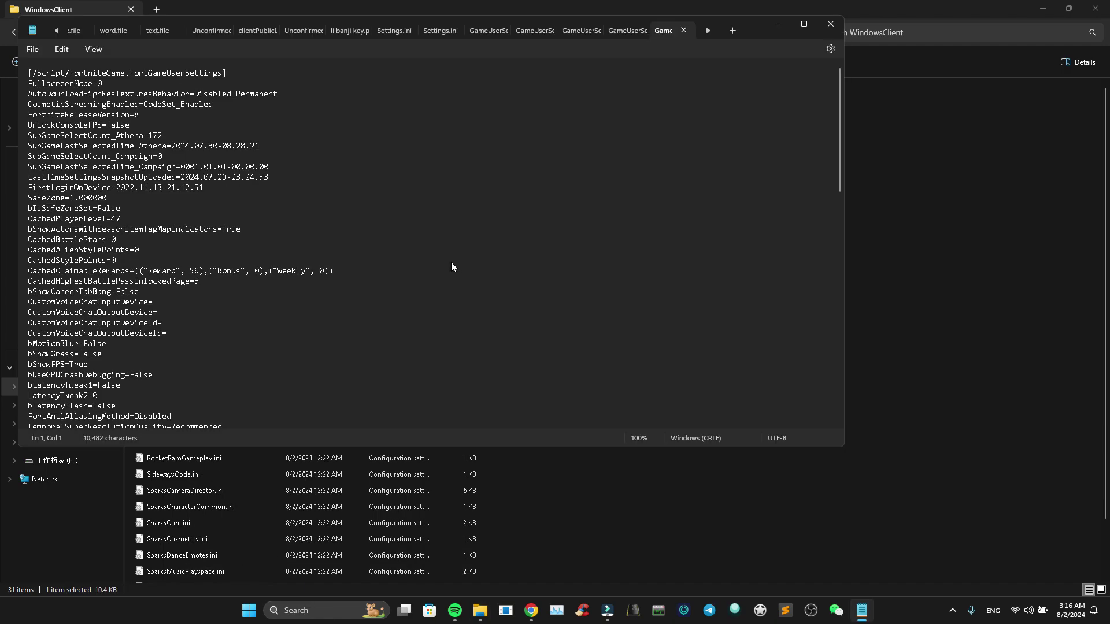
scroll(239, 240, "down", 20)
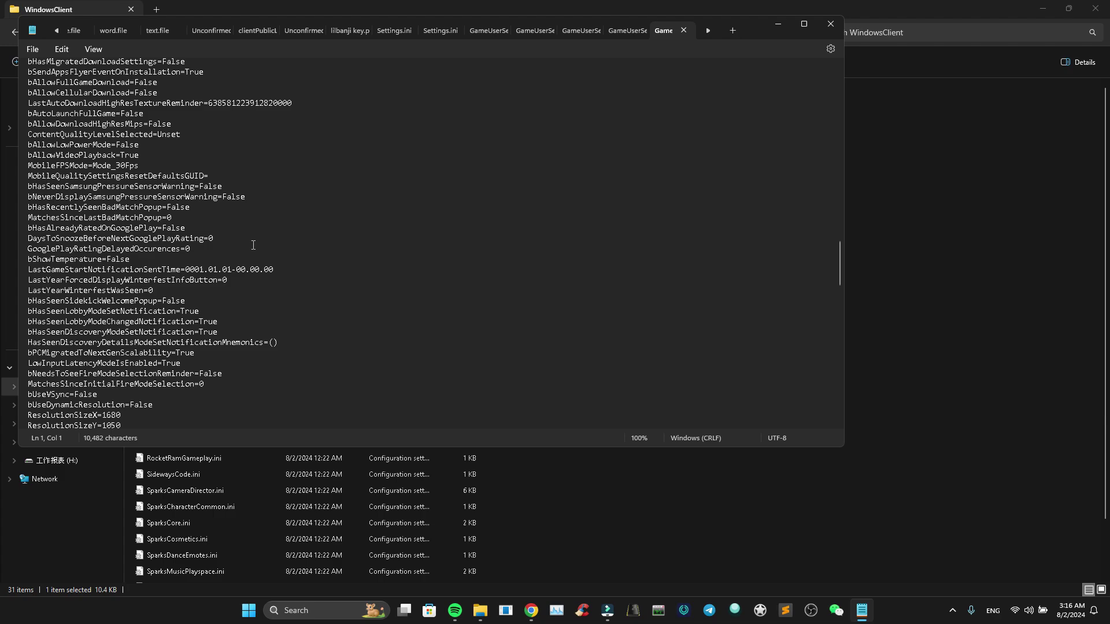
scroll(255, 245, "down", 7)
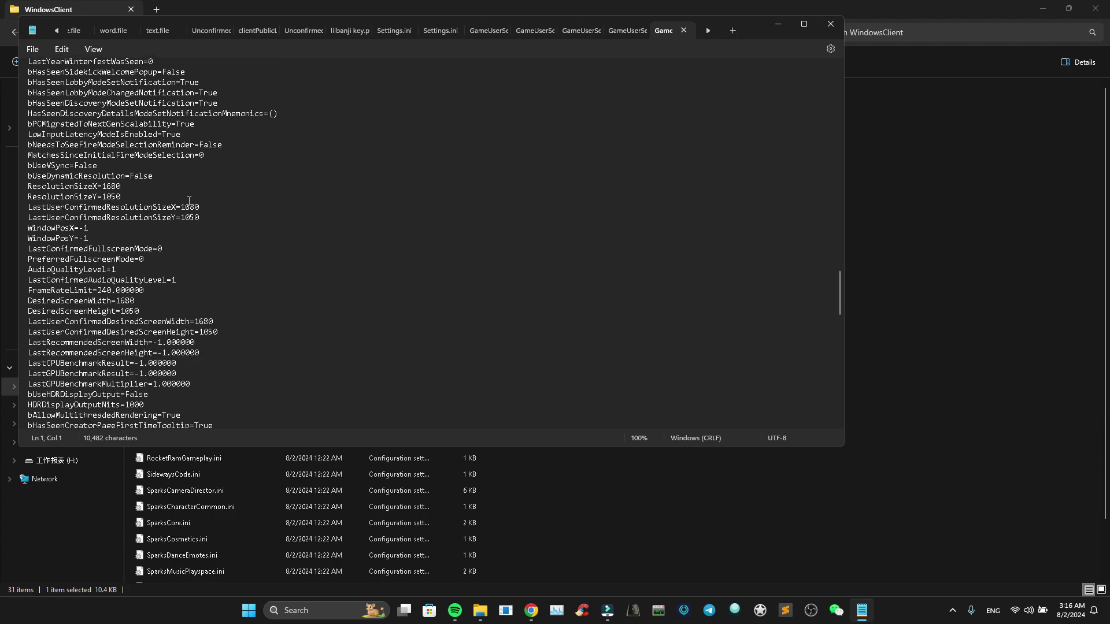
left_click_drag(181, 209, 206, 216)
left_click(205, 217)
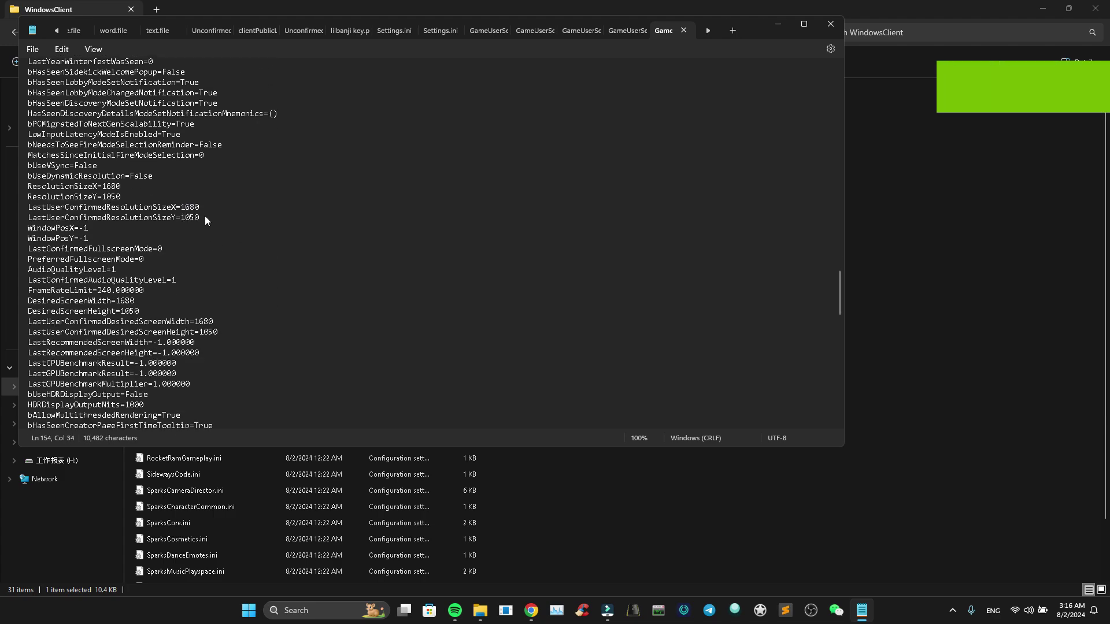
left_click_drag(120, 197, 111, 199)
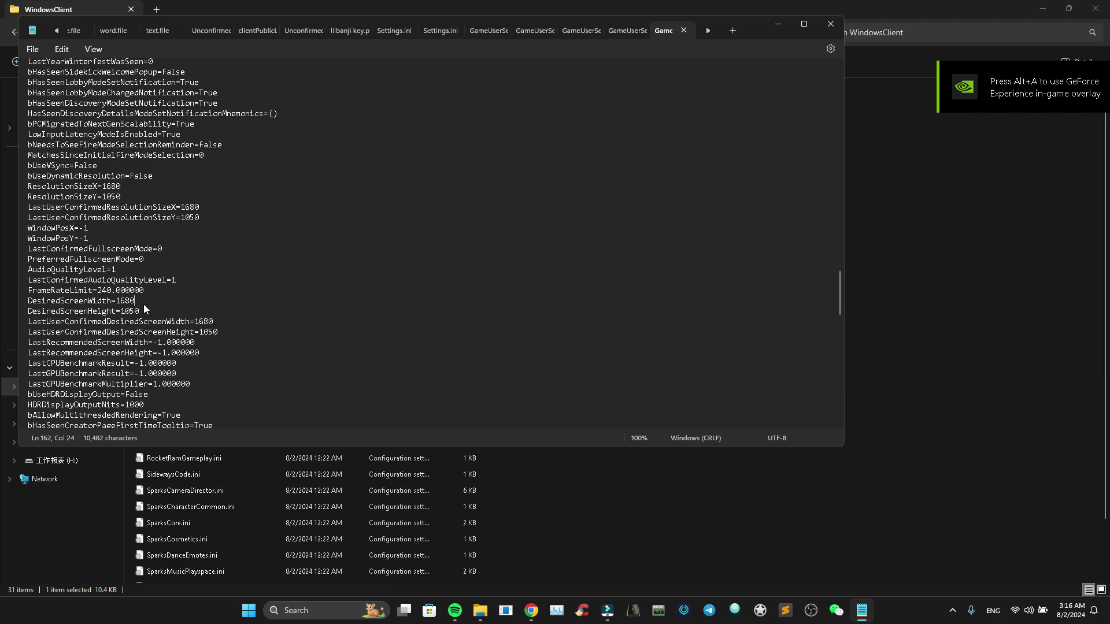
double_click(127, 303)
left_click_drag(225, 331, 194, 332)
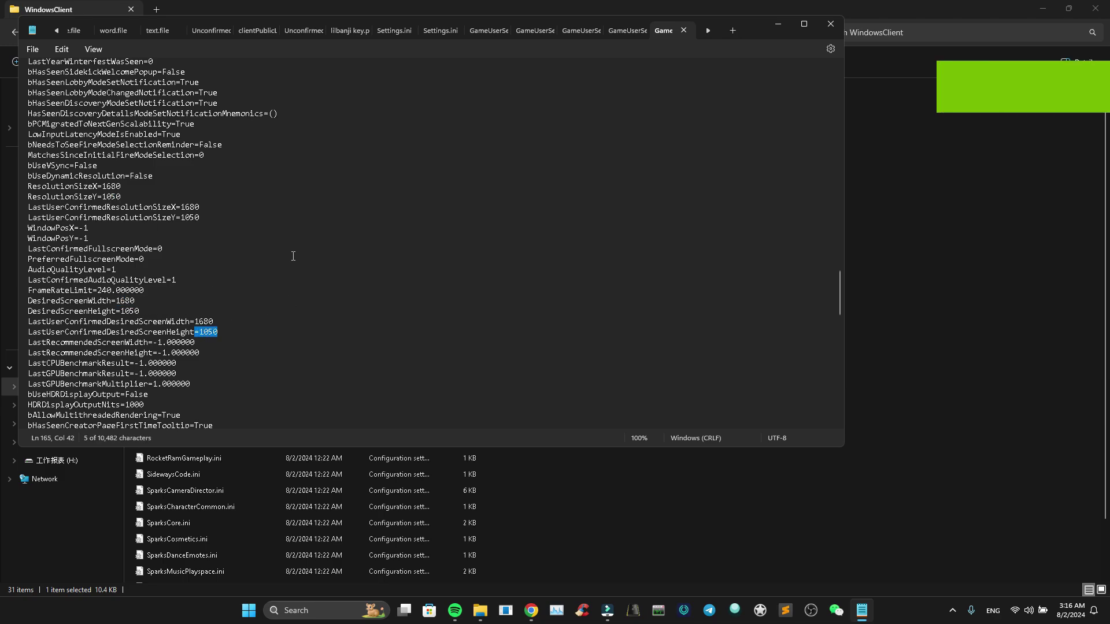
left_click(32, 50)
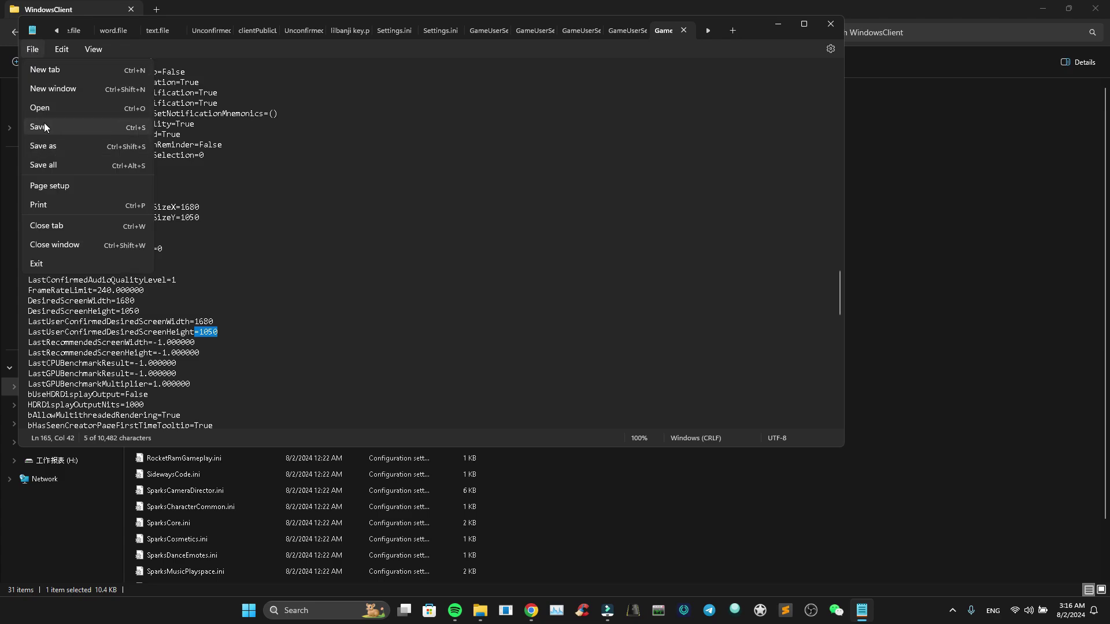
left_click(830, 26)
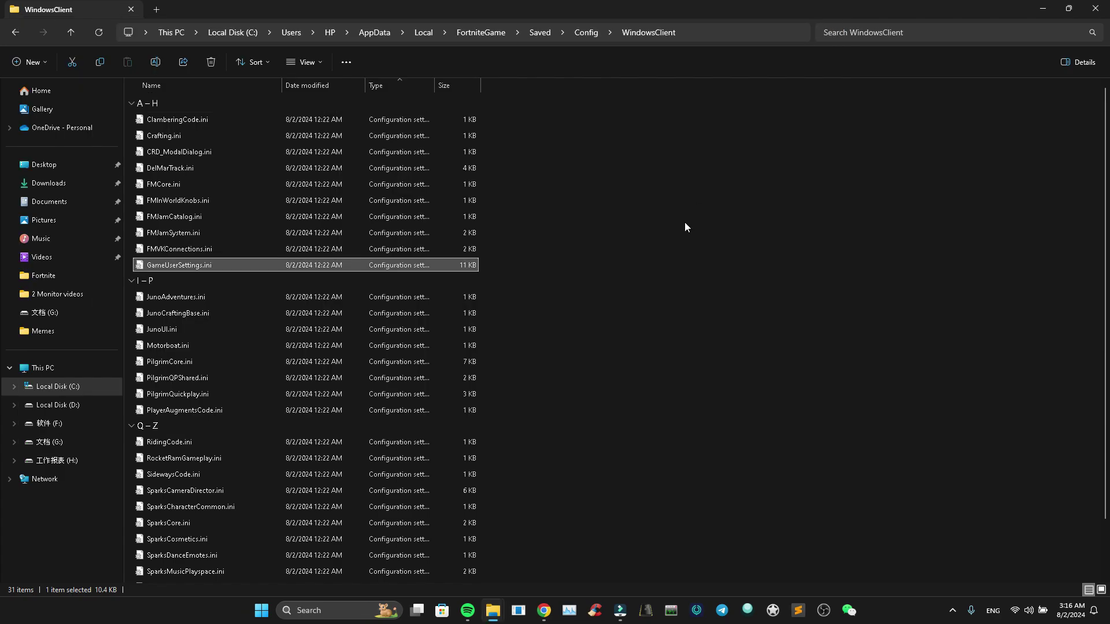
Tick Read-only in GameUserSettings.ini's properties, cancel the dialog, and close File Explorer.
right_click(427, 267)
left_click(460, 502)
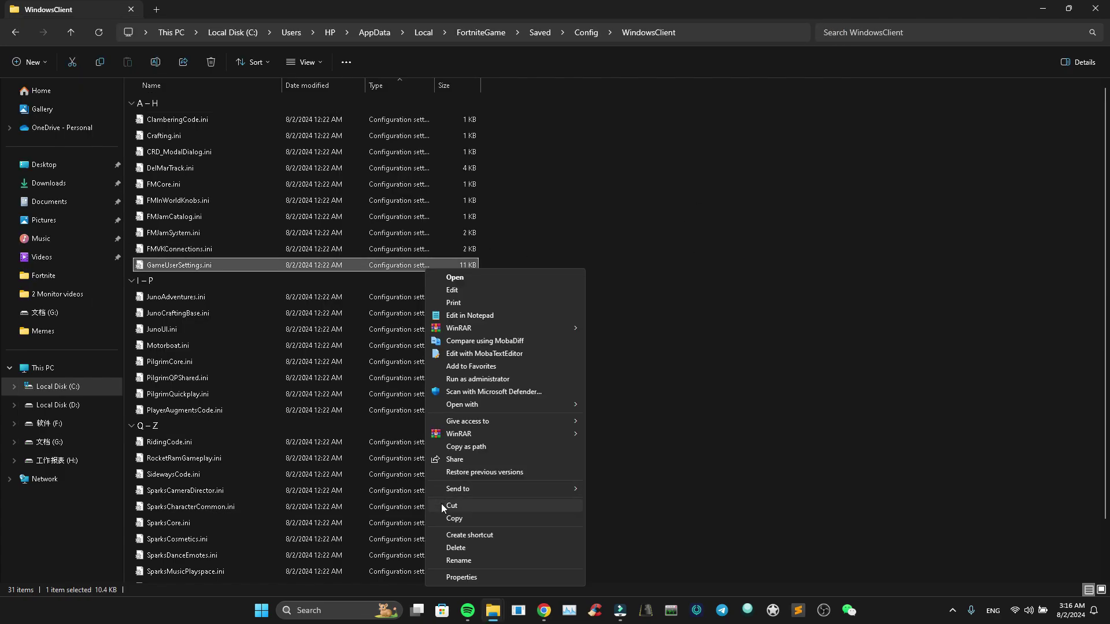
left_click(464, 578)
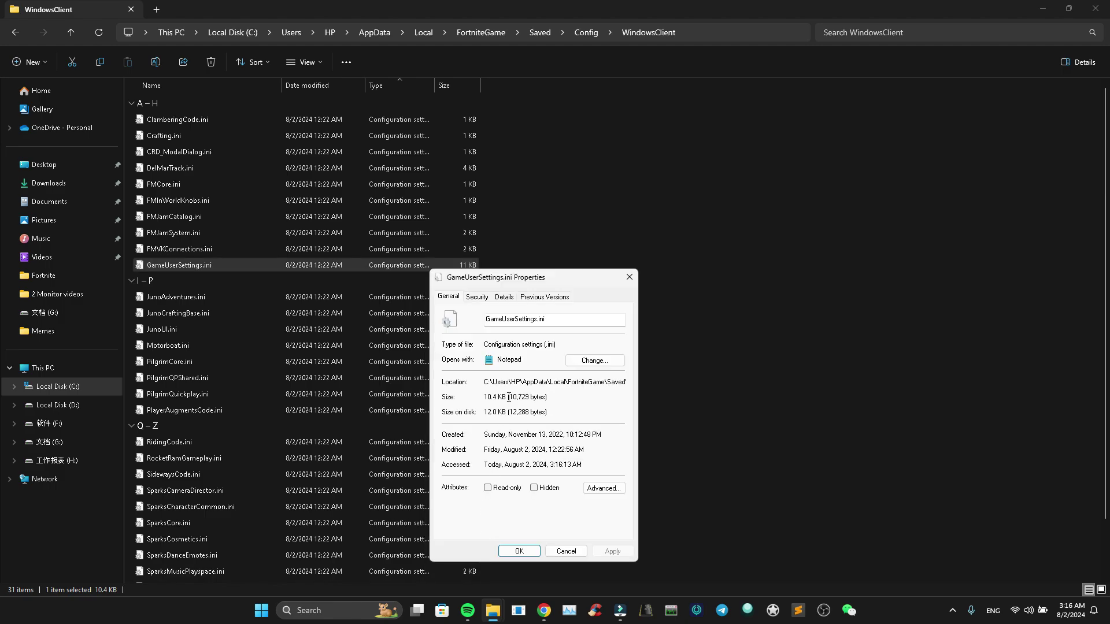
left_click(488, 488)
left_click(559, 552)
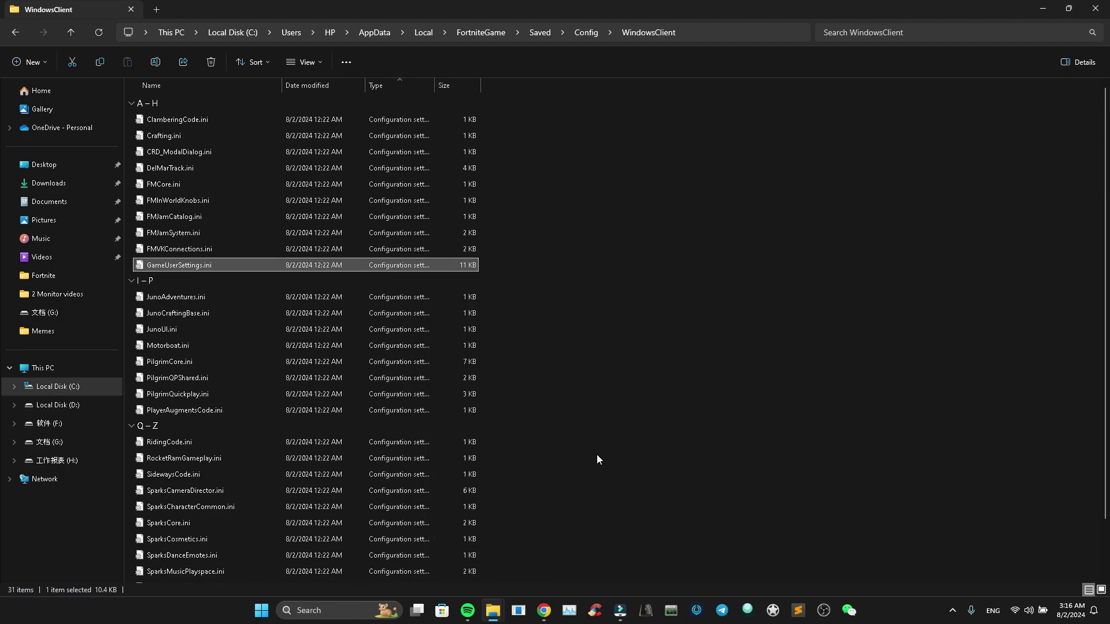
left_click(870, 151)
left_click(1101, 13)
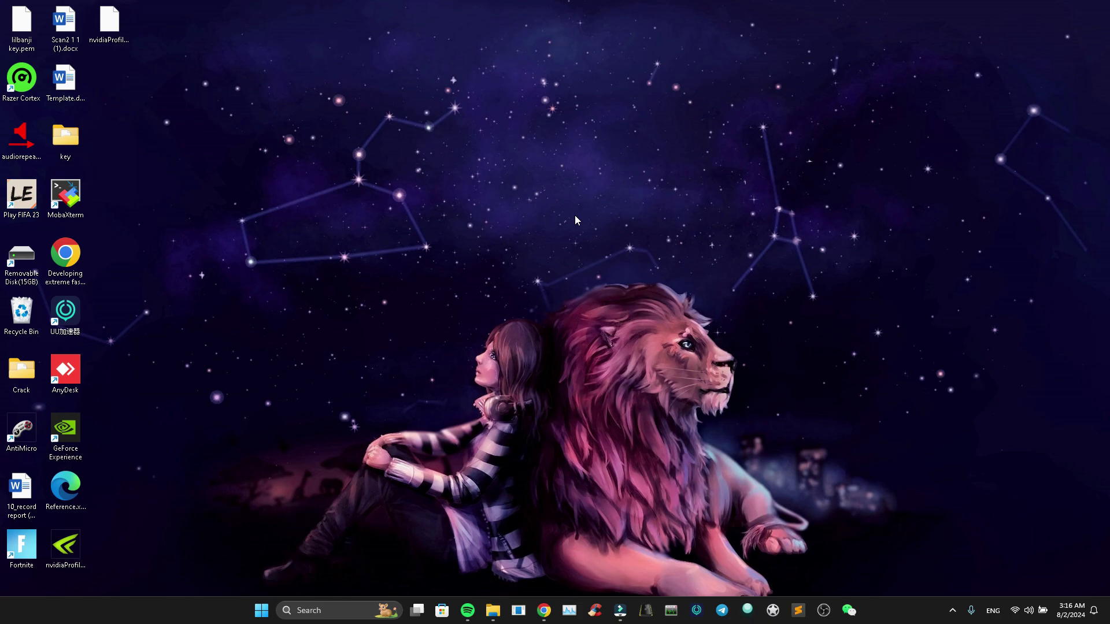
Launch NVIDIA Control Panel from the desktop menu and go to Change resolution.
right_click(605, 206)
left_click(629, 374)
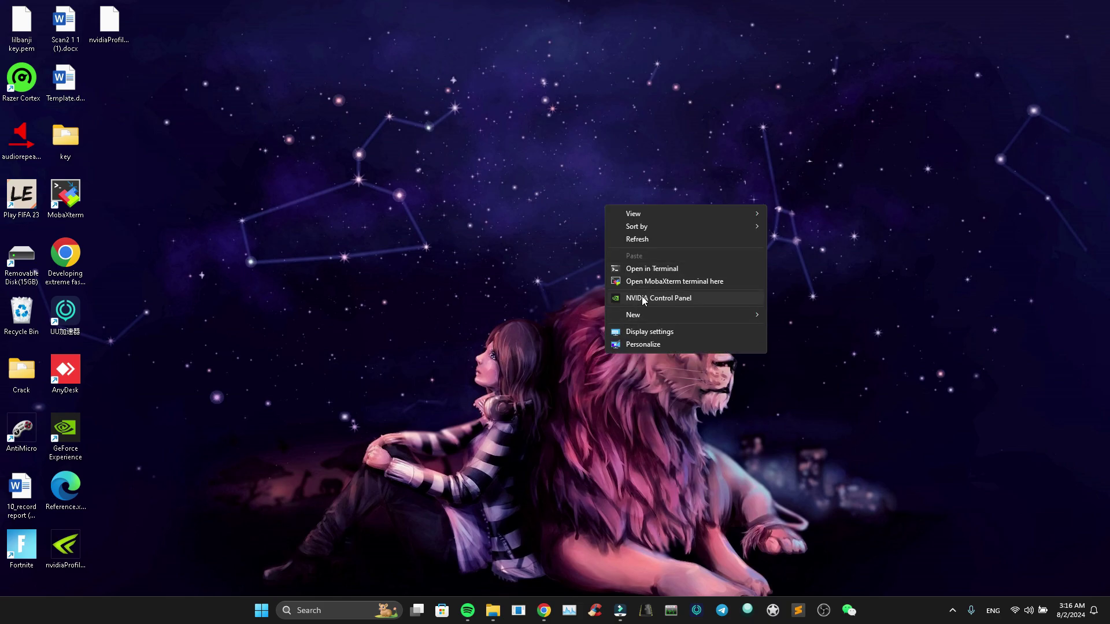
left_click(637, 299)
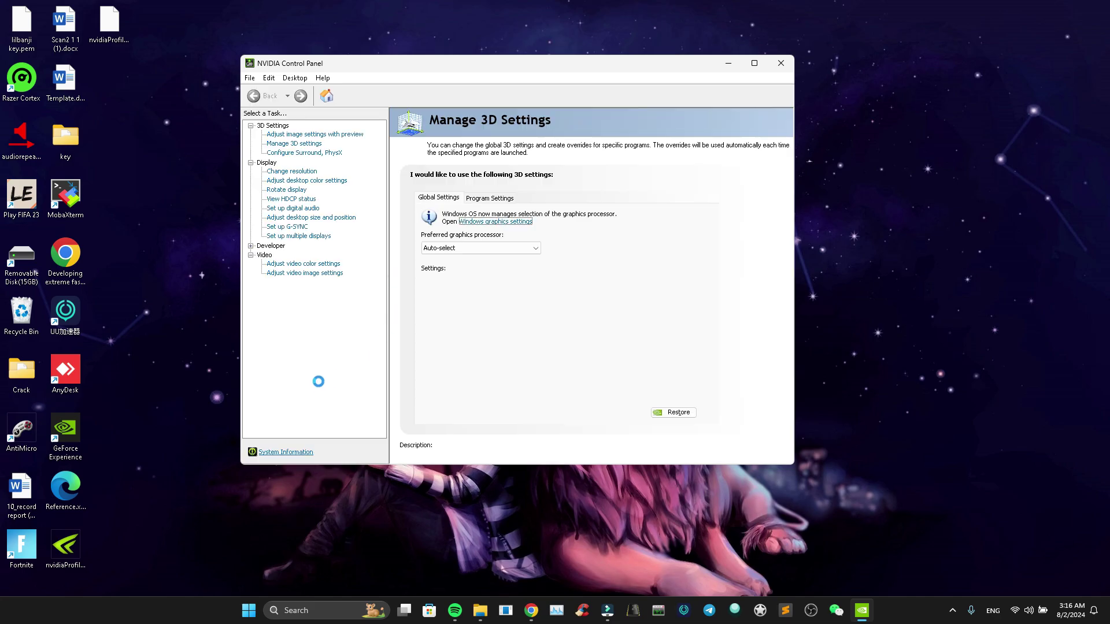
left_click(292, 171)
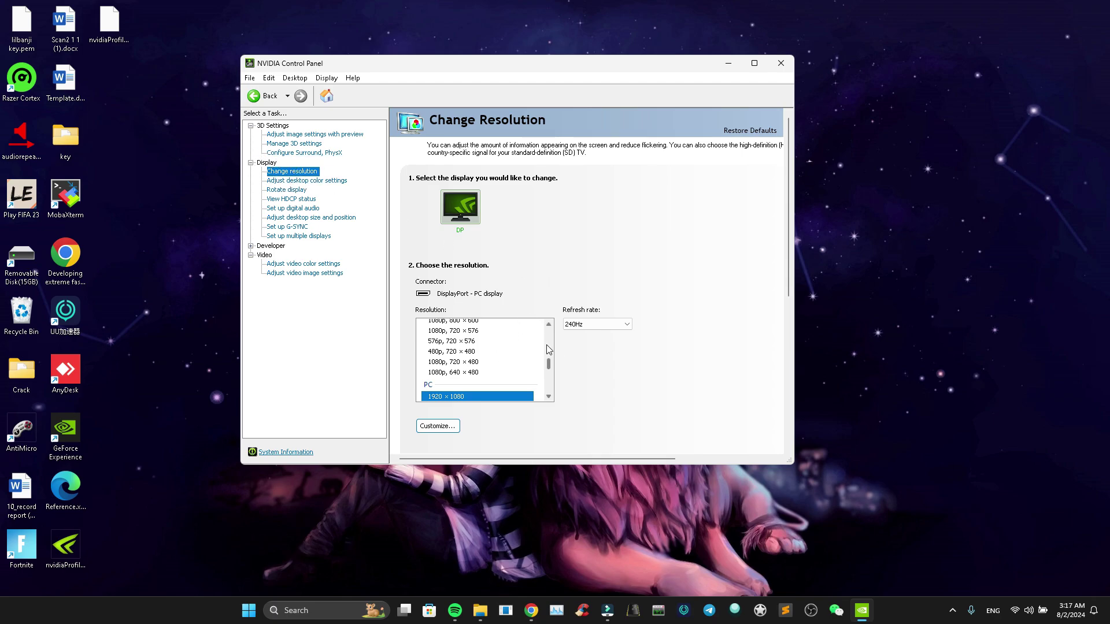
Pick 1680 × 1050, discard it, and open the Customize resolutions list.
scroll(550, 347, "down", 2)
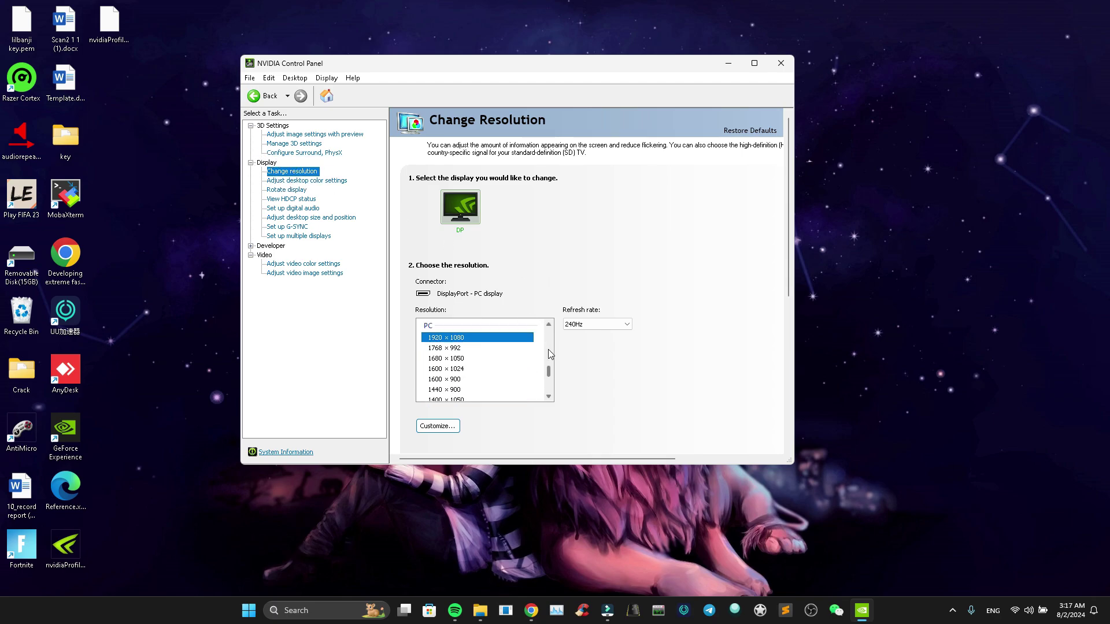
left_click(448, 358)
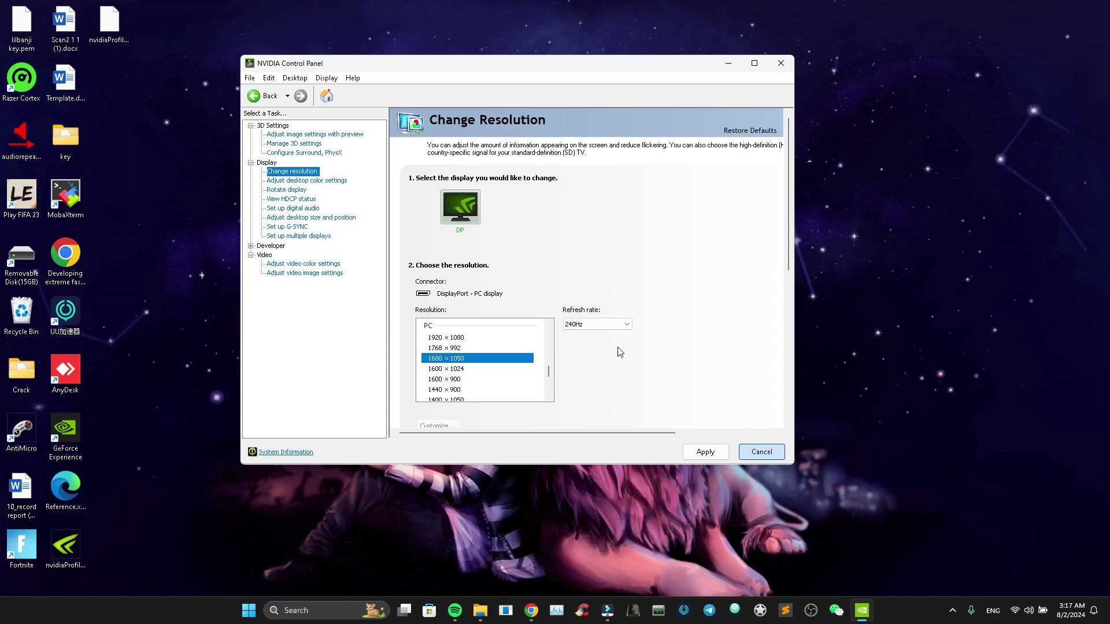
key("Escape")
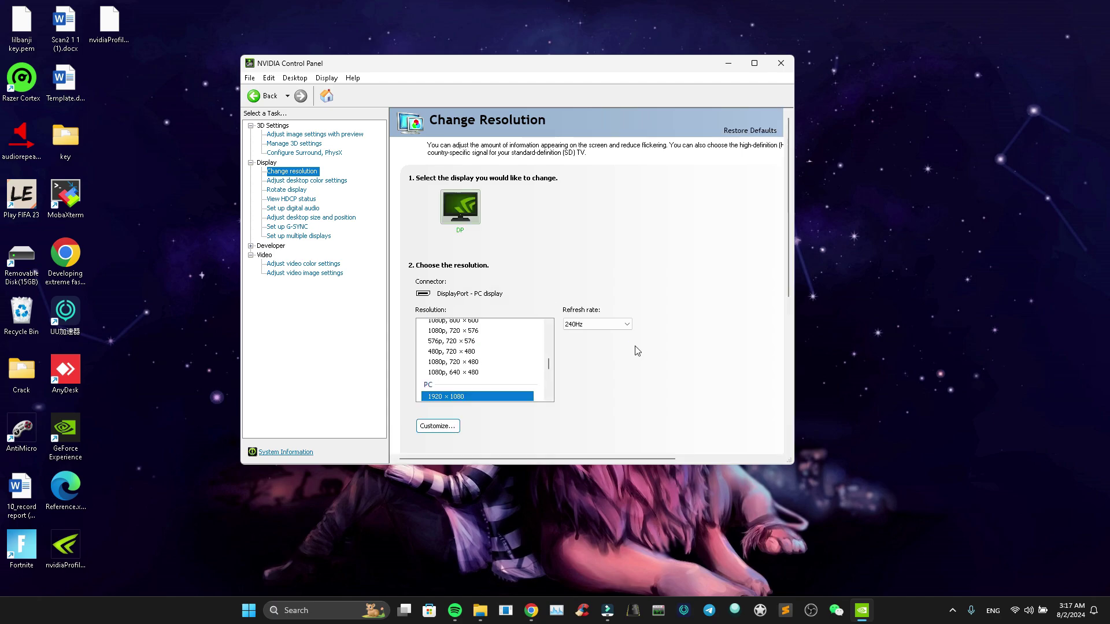
left_click(445, 358)
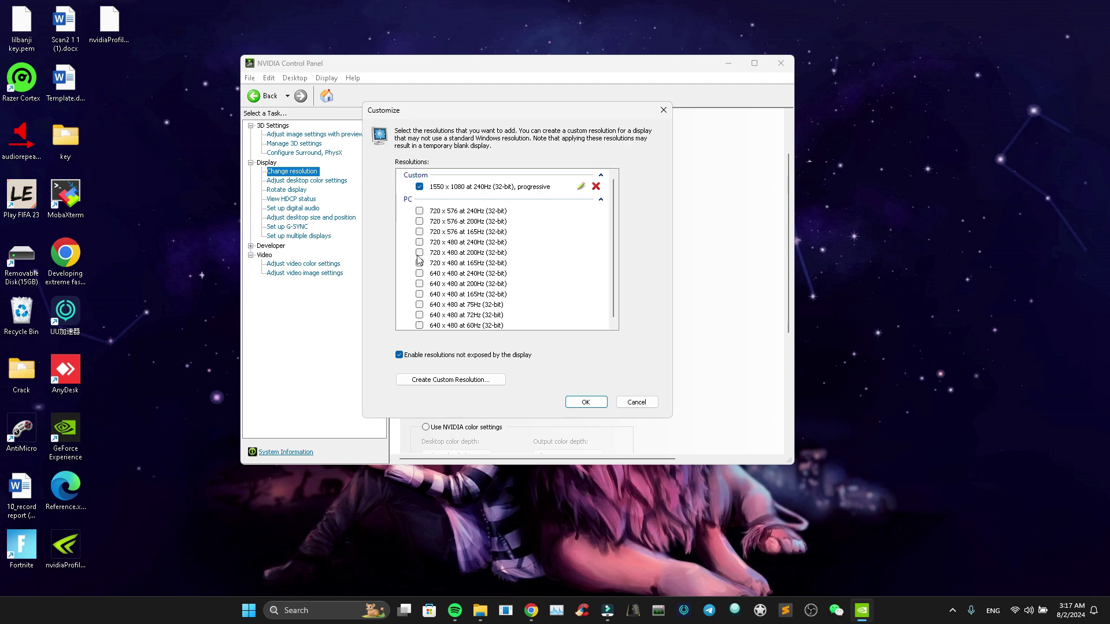
Cancel custom resolution creation and close NVIDIA Control Panel, keeping 1920 × 1080 at 240Hz.
left_click(446, 382)
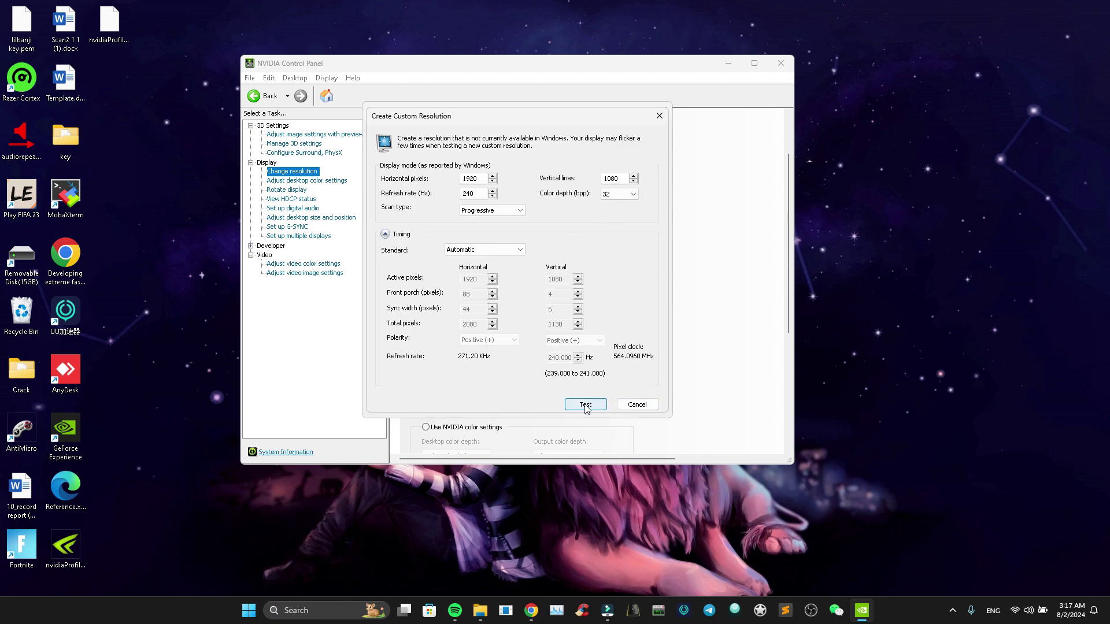
left_click(636, 405)
left_click(638, 402)
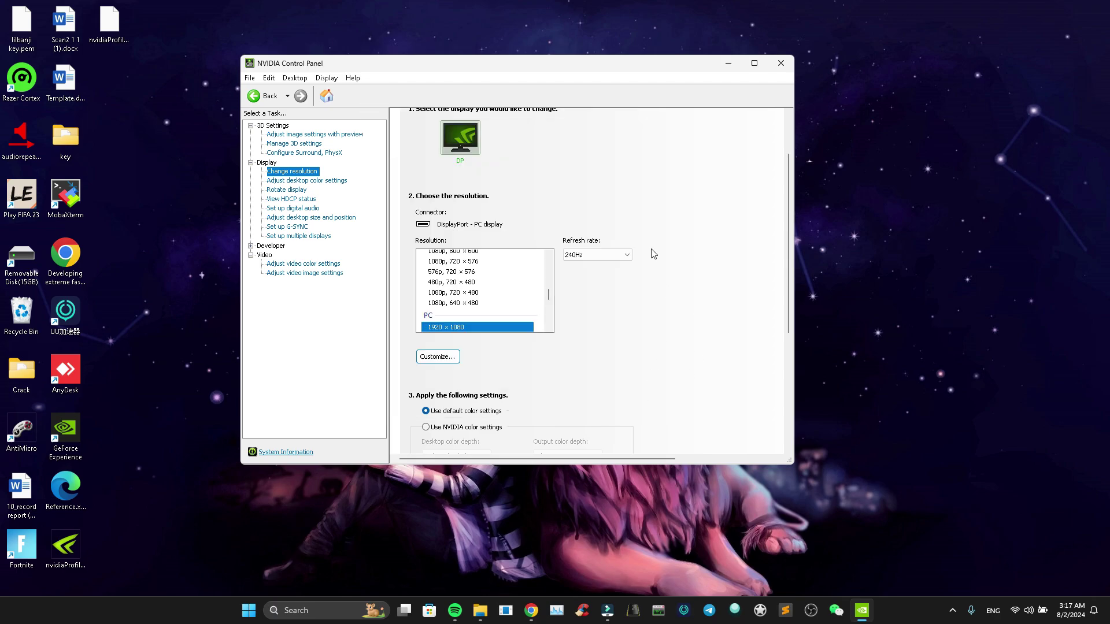
scroll(465, 311, "down", 1)
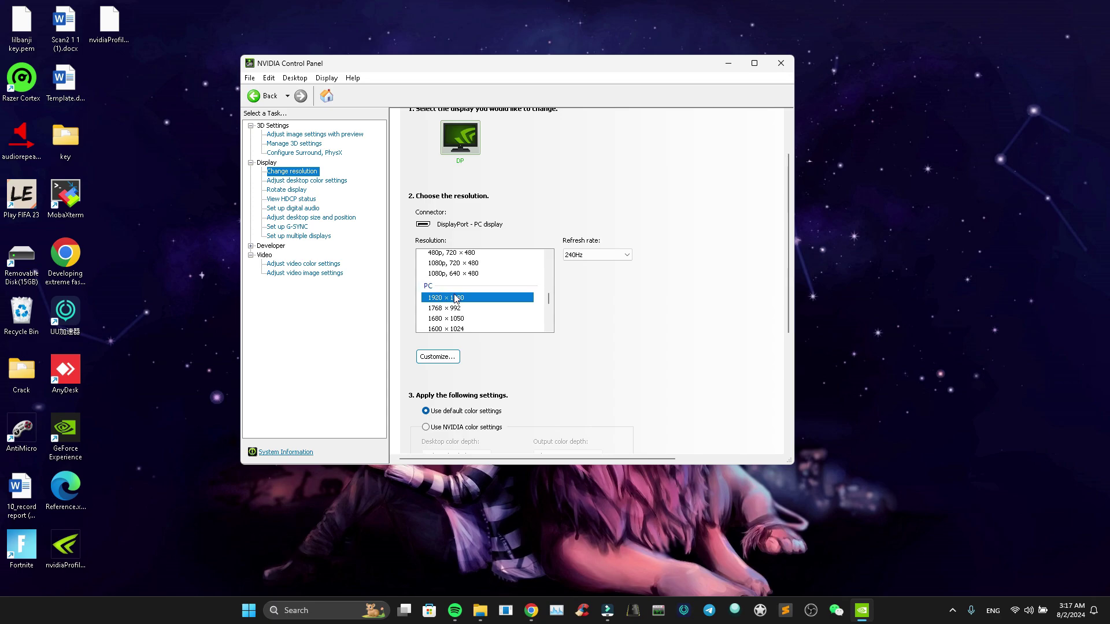
left_click(781, 65)
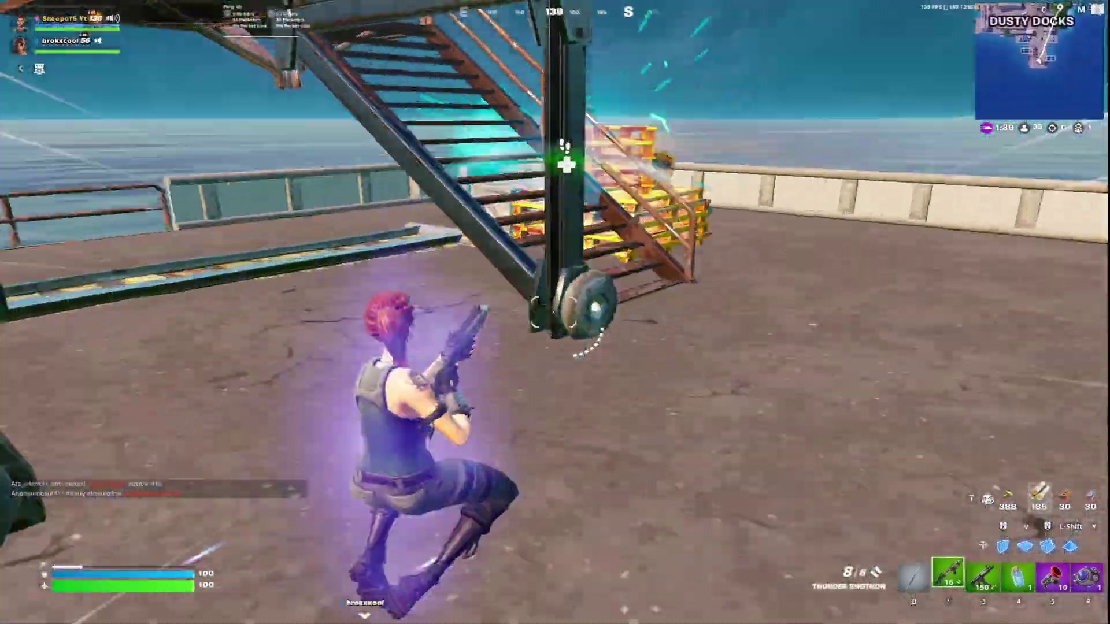
left_click(555, 312)
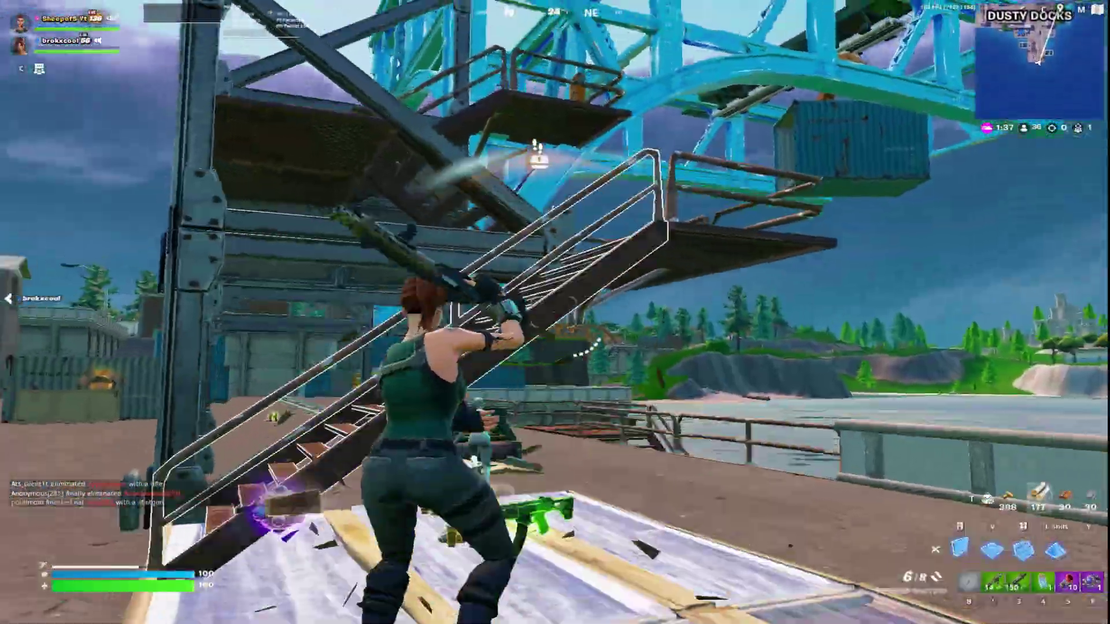
left_click(555, 312)
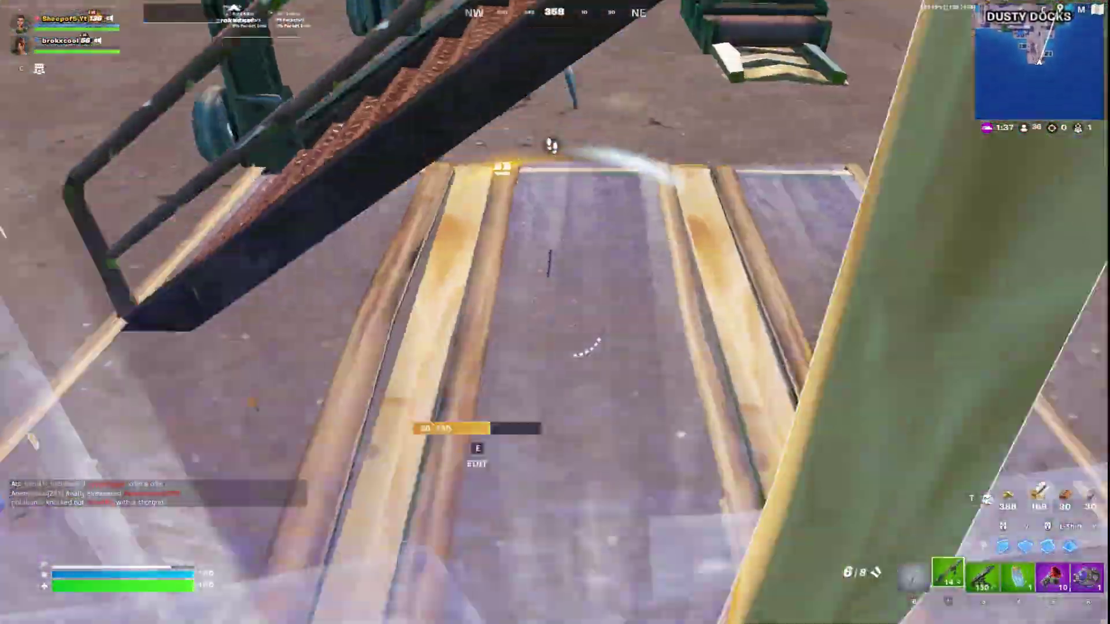